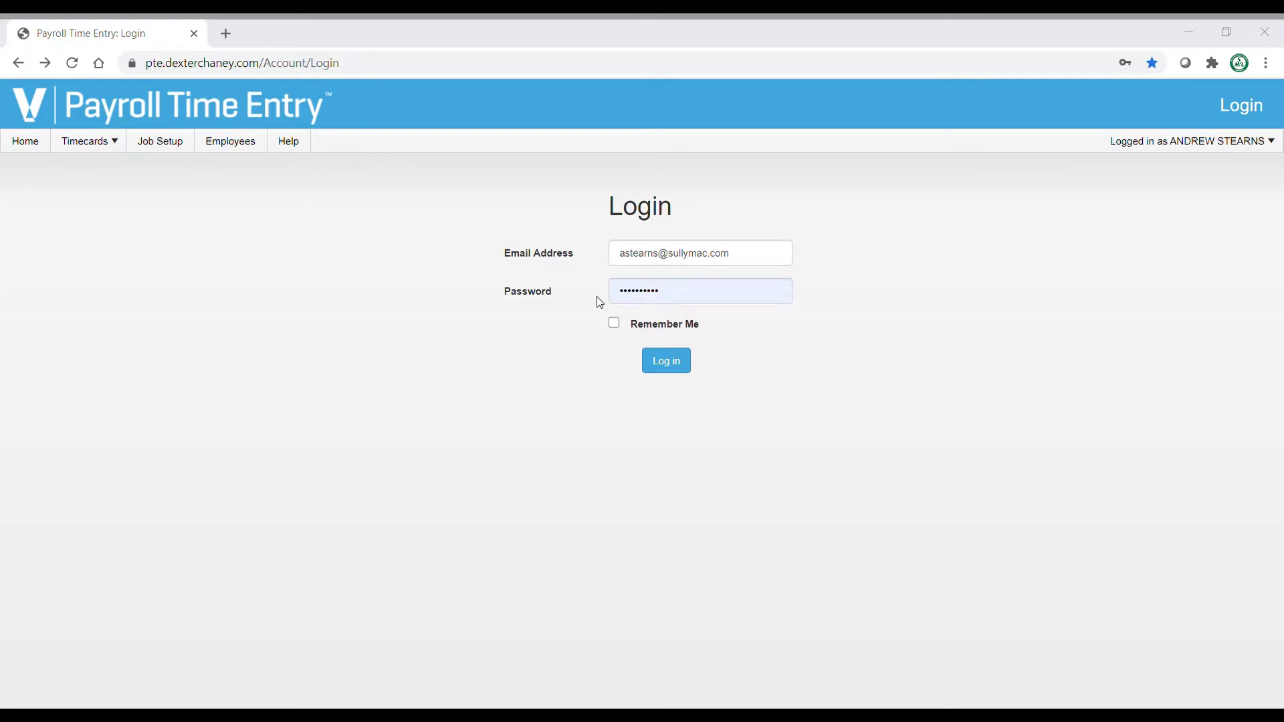
Step: Log in to the Home dashboard and select the pte.dexterchaney.com address in the address bar
left_click(668, 369)
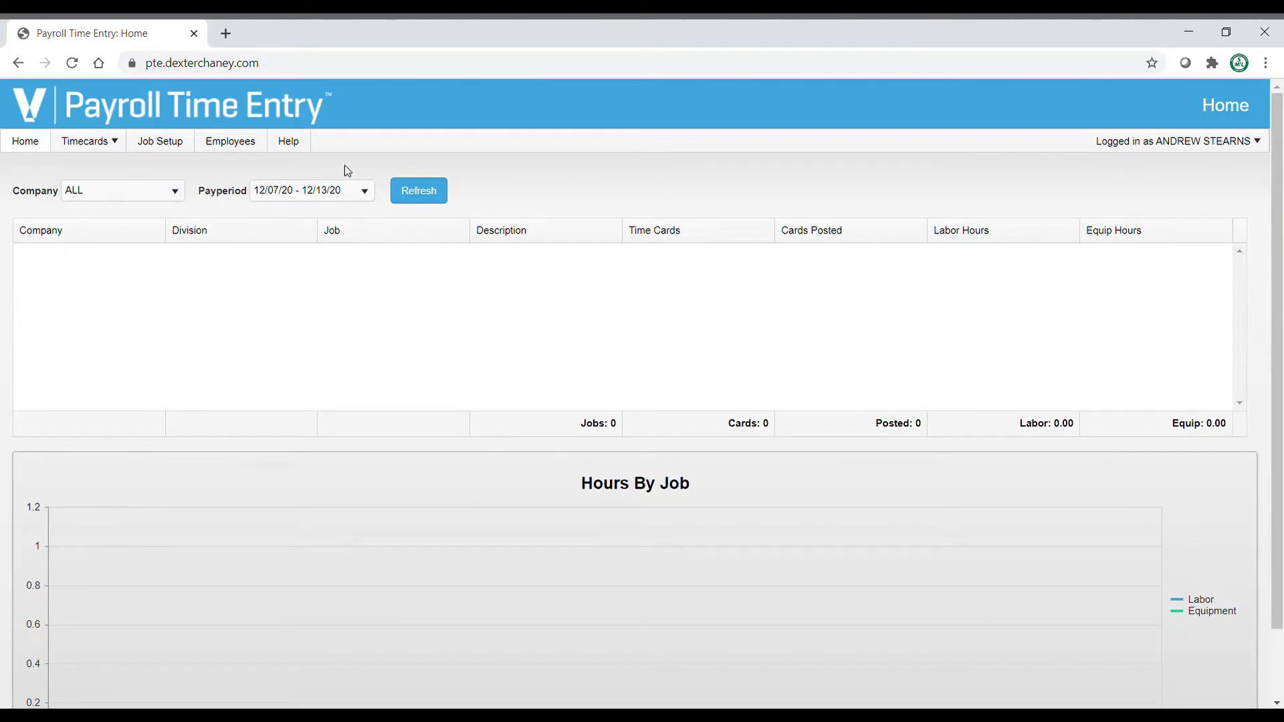
left_click(247, 66)
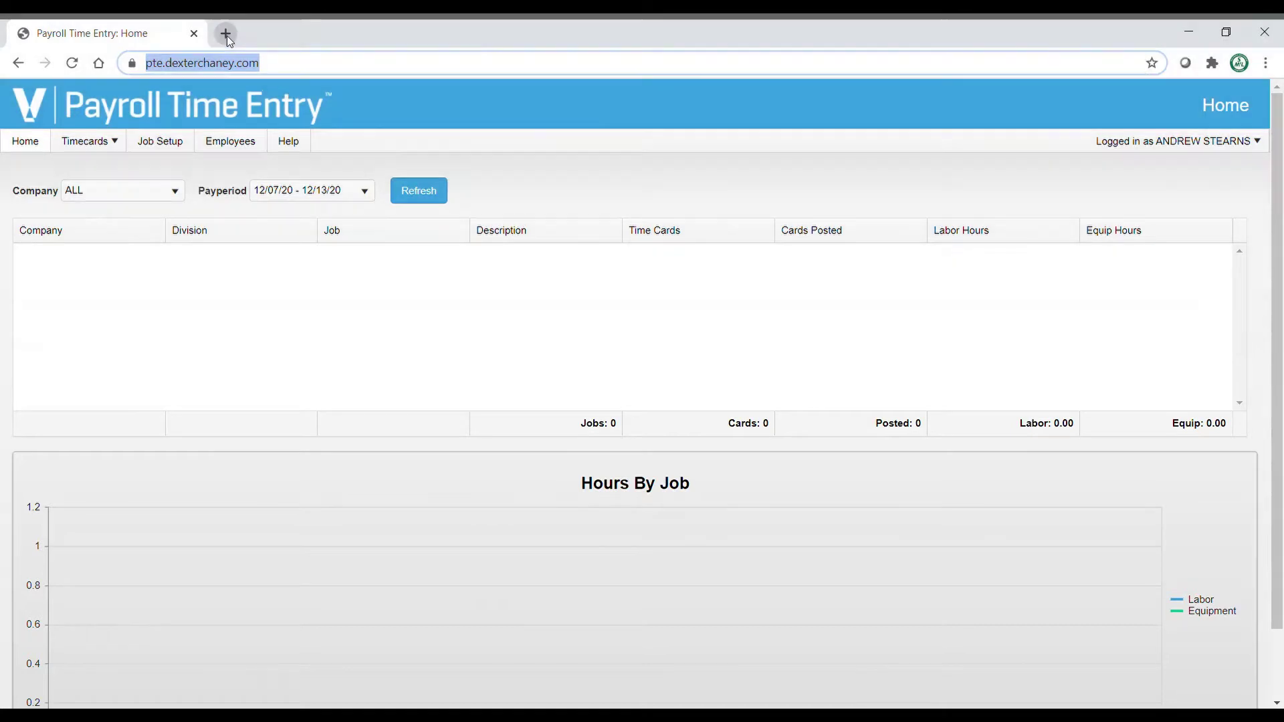
Step: Create a 'V- Payroll Portal' new-tab shortcut using the copied pte.dexterchaney.com URL
left_click(226, 35)
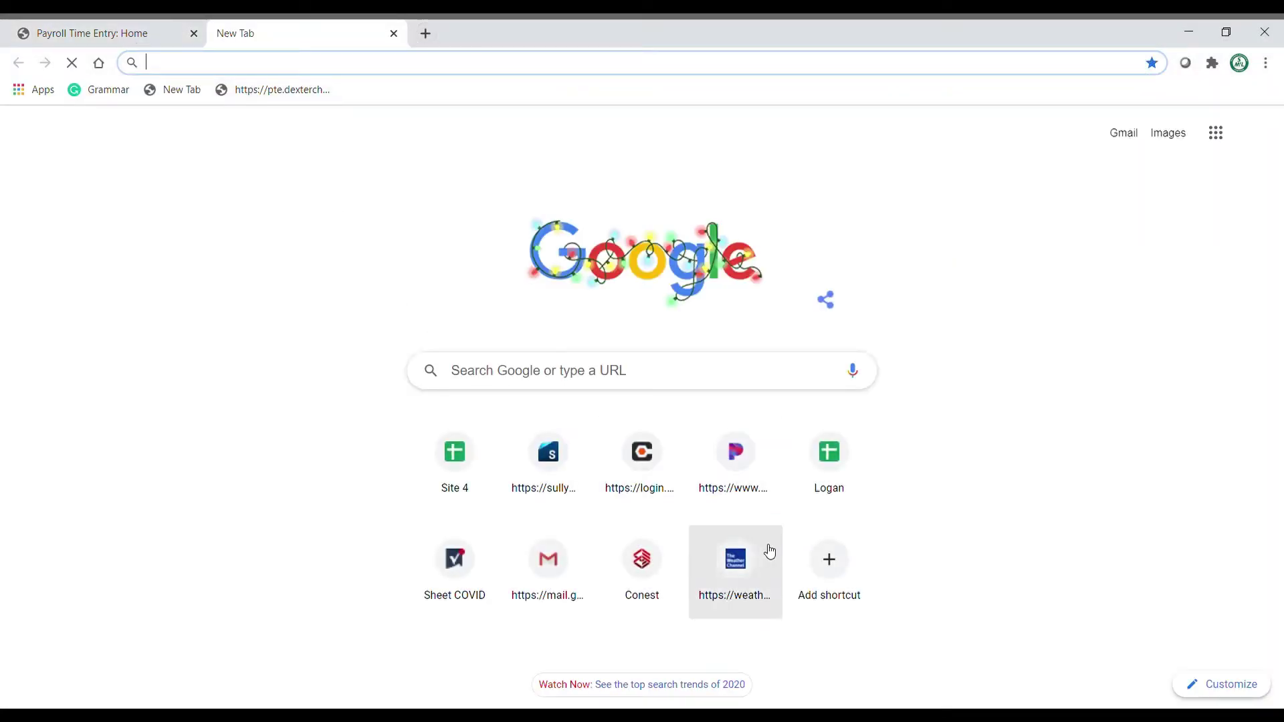
left_click(827, 561)
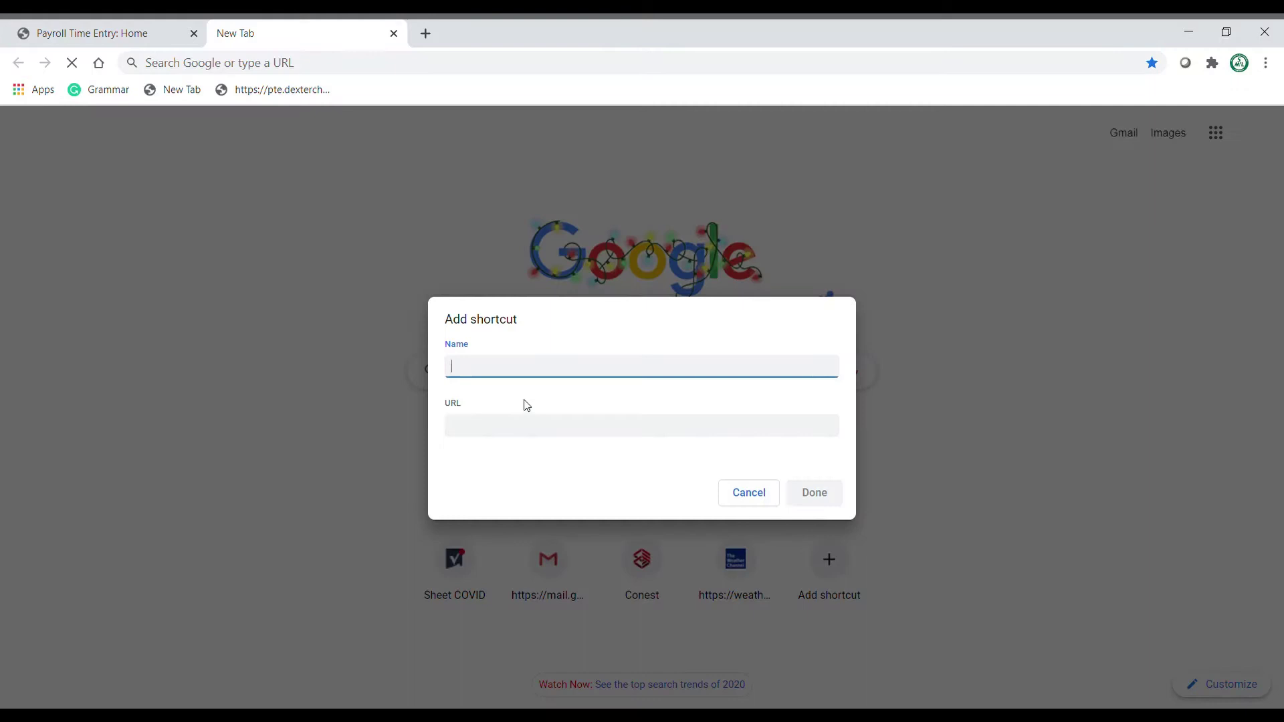
type("V")
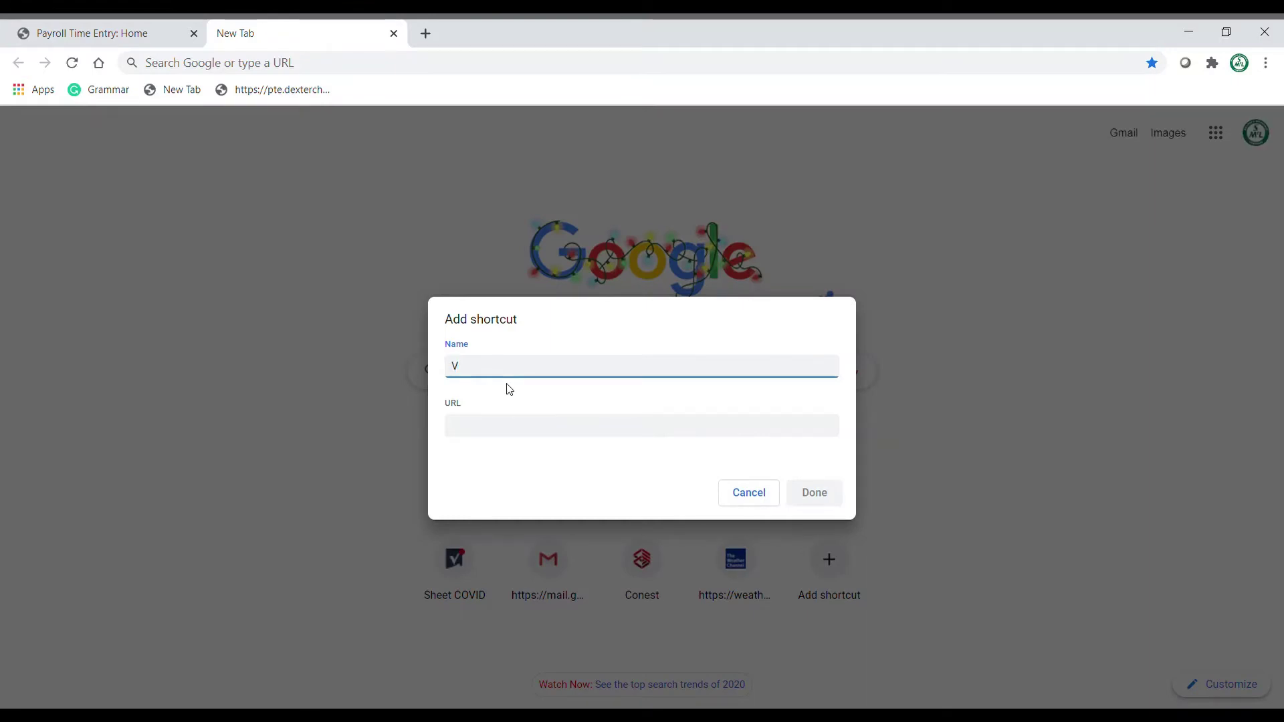
type("- Payroll P")
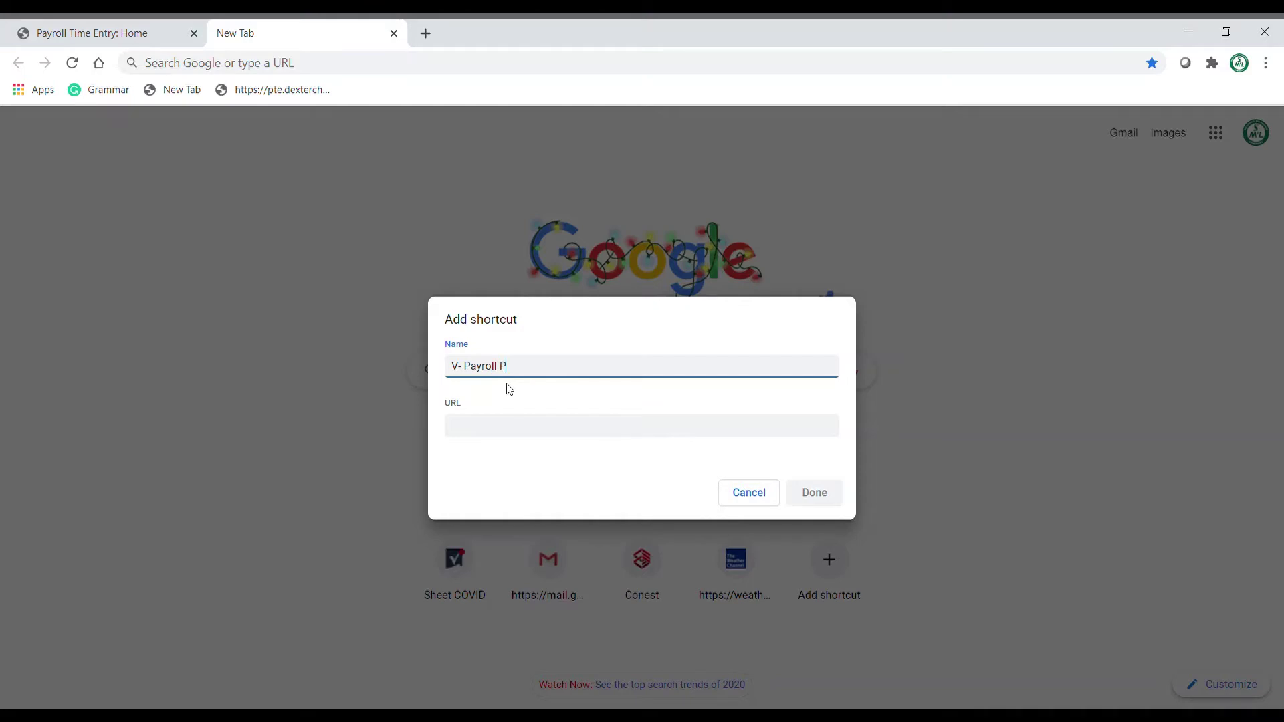
type("ortal")
left_click(474, 428)
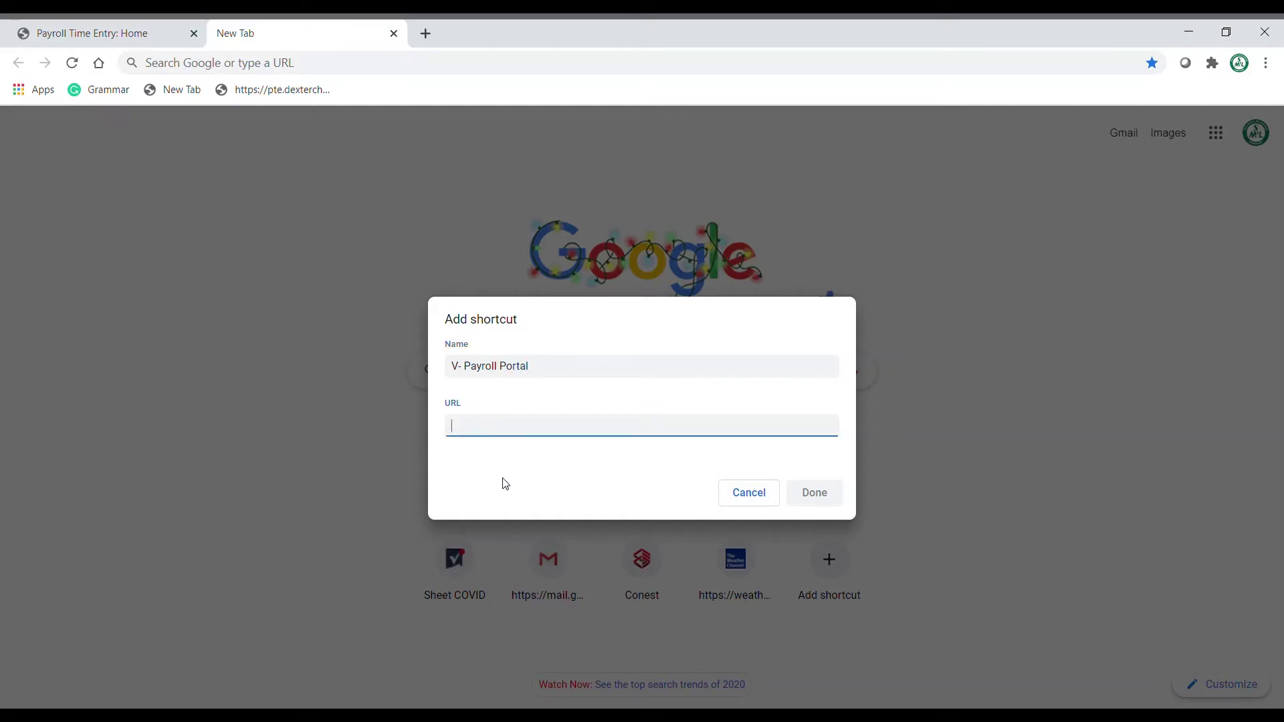
type("https://pte.dexterchamp.com/")
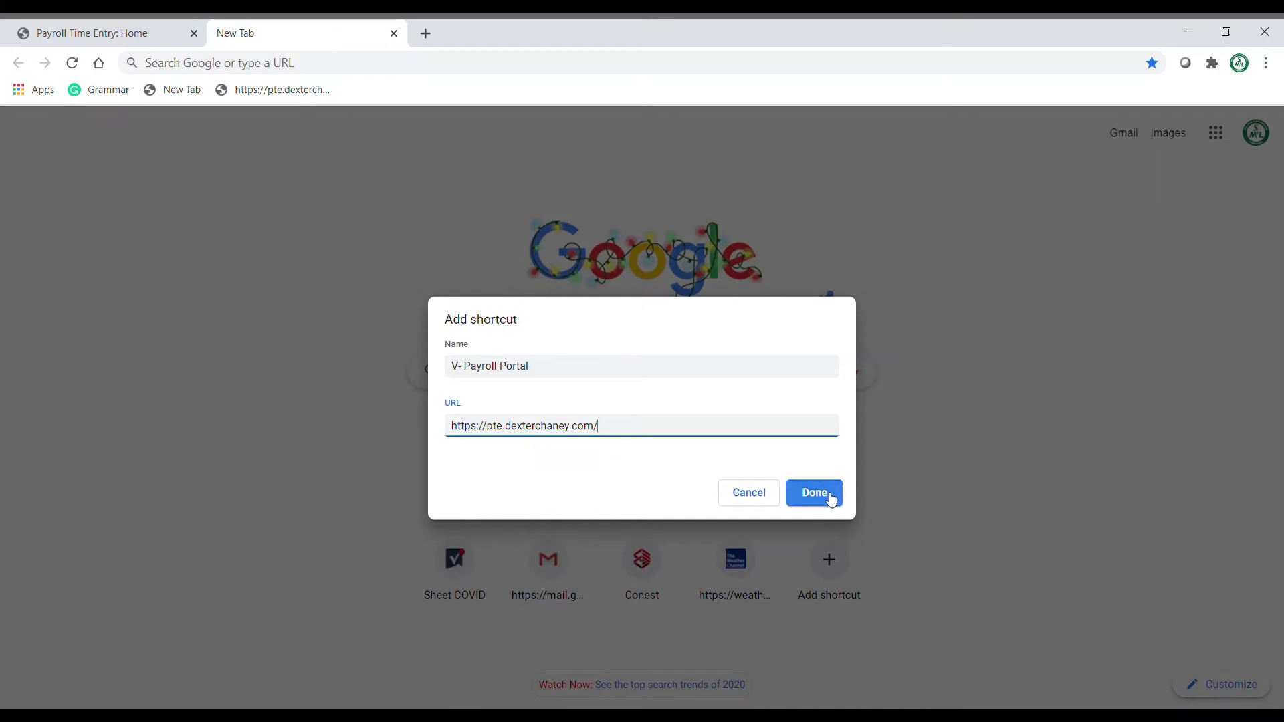
left_click(829, 495)
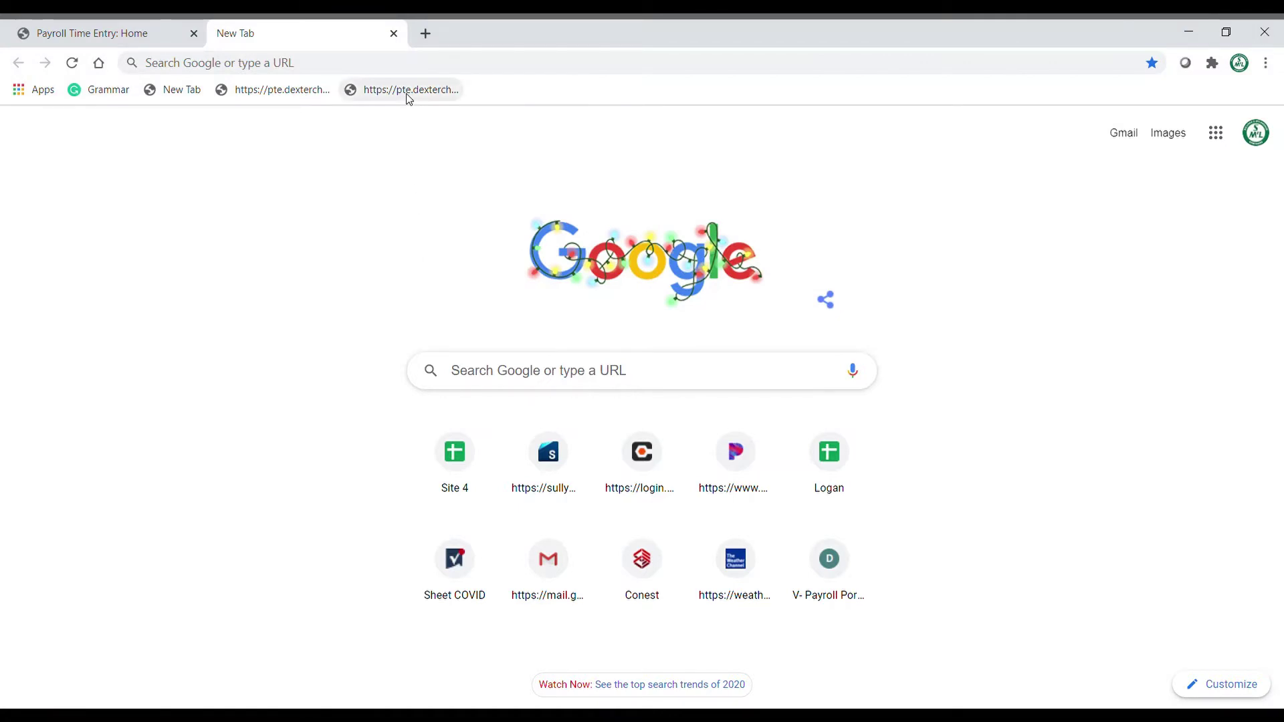
Step: Close the new tab and go to the Timecards > Timecard Query page
left_click(394, 34)
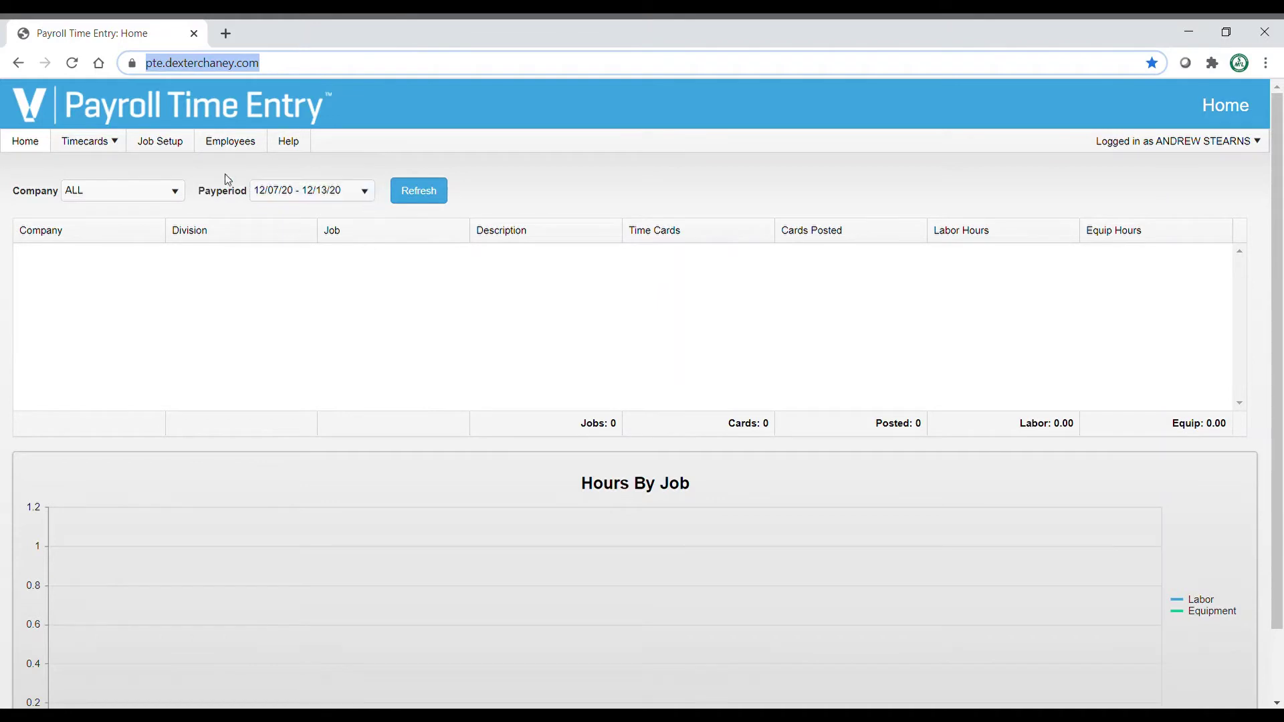
left_click(119, 146)
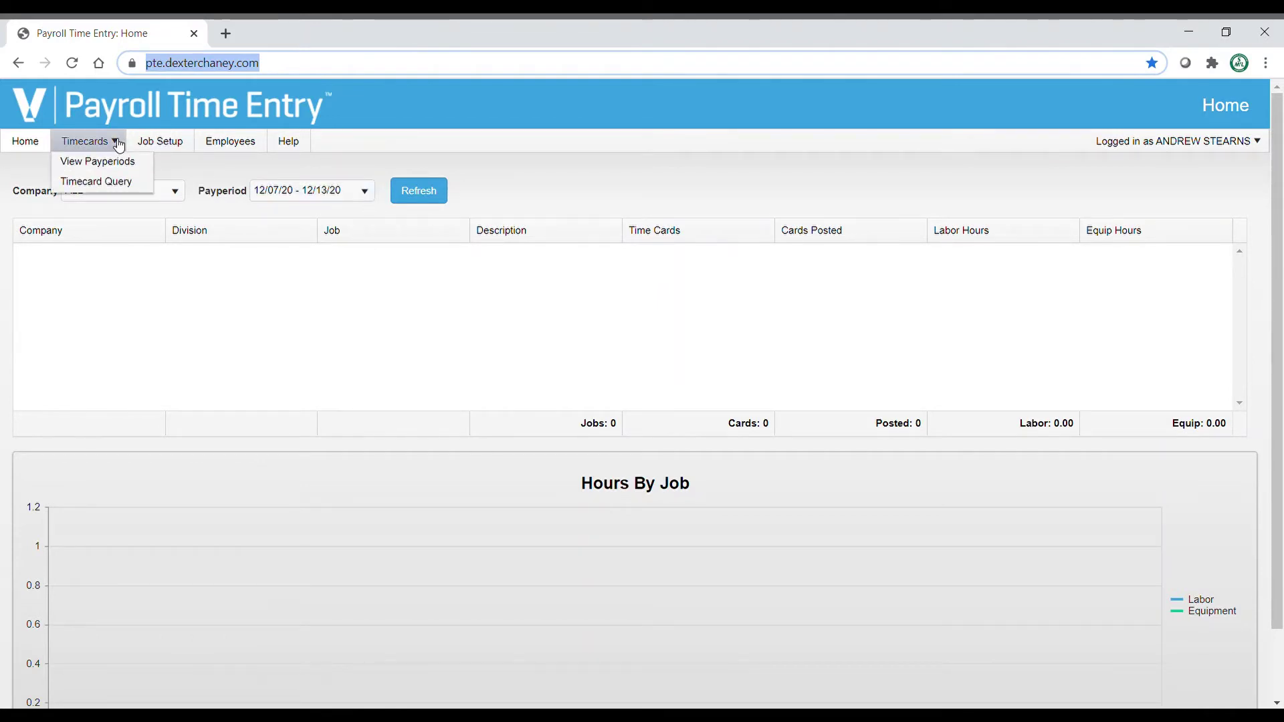
left_click(118, 185)
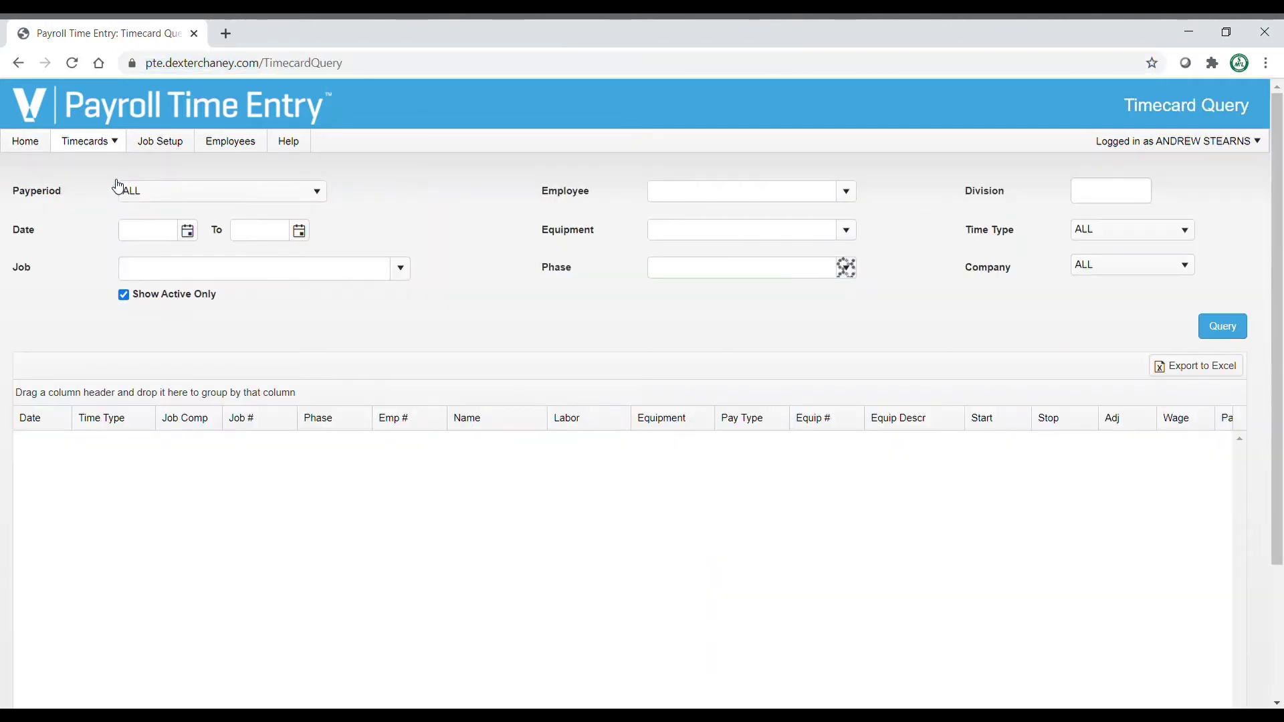
Step: Filter the query to pay period 11/30/20 - 12/06/20 and job 100002TUR - MITIMCO KENDALL SITE 4
left_click(188, 231)
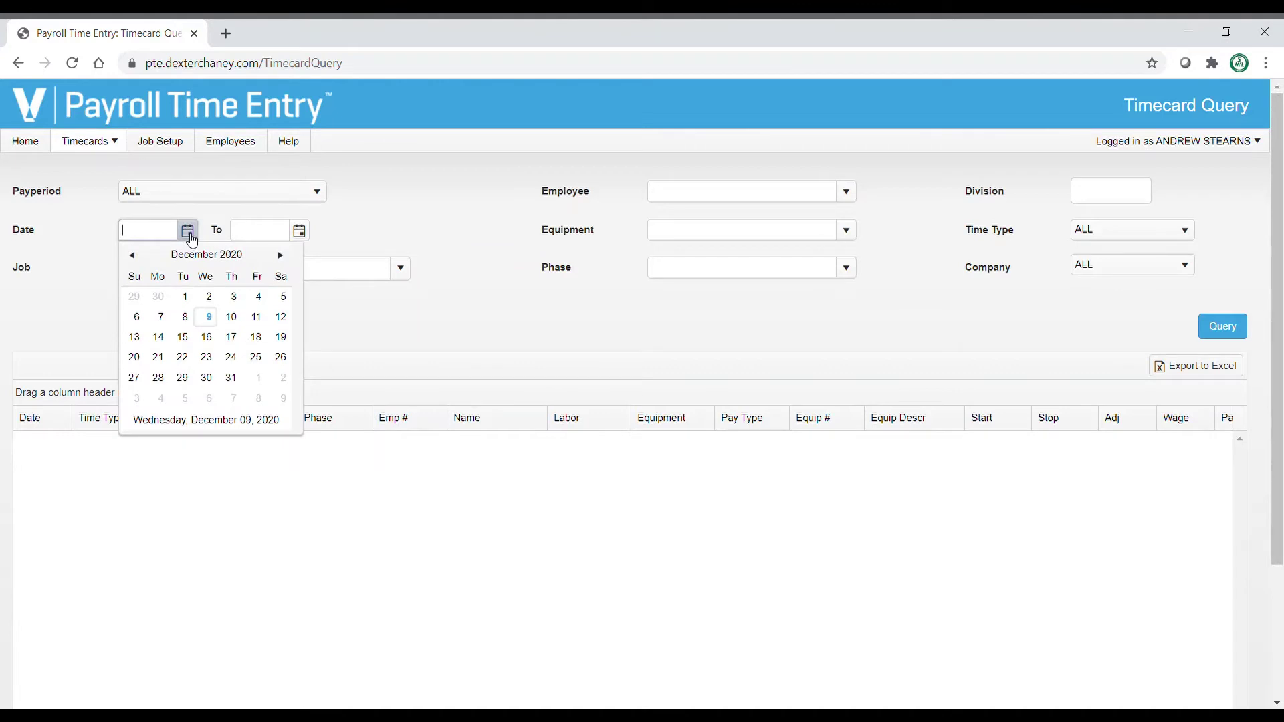
left_click(299, 231)
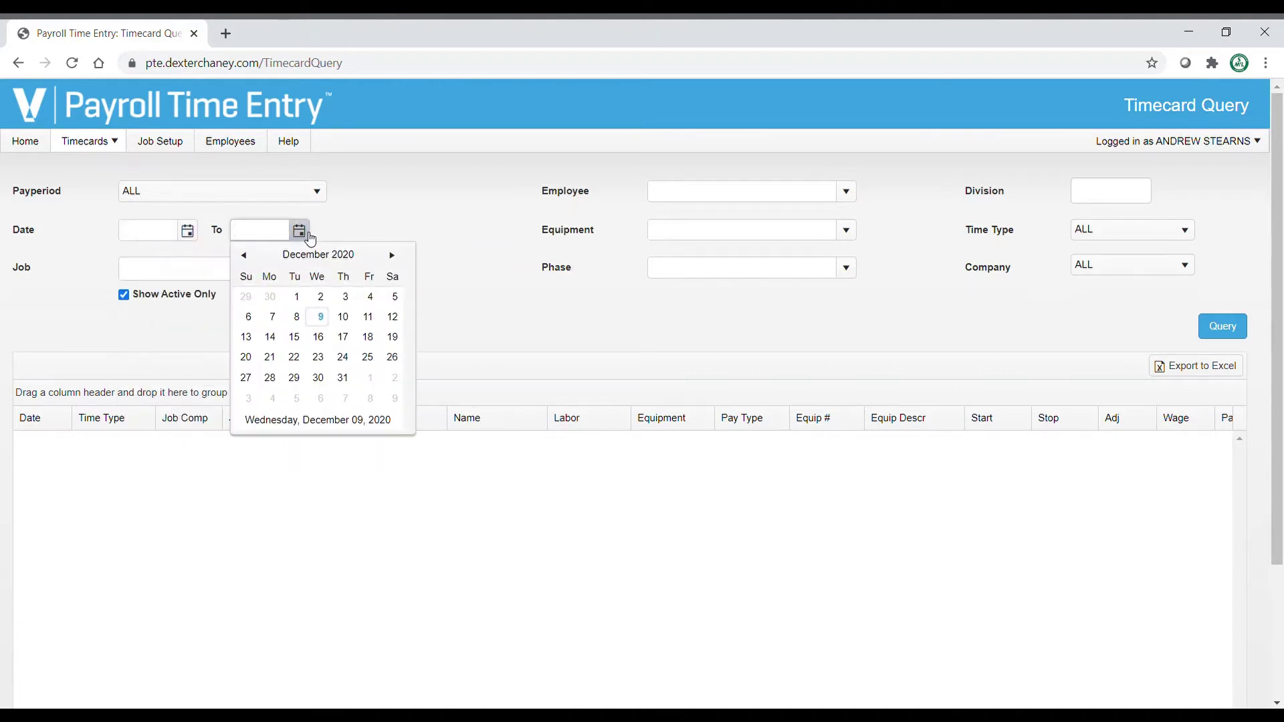
left_click(344, 227)
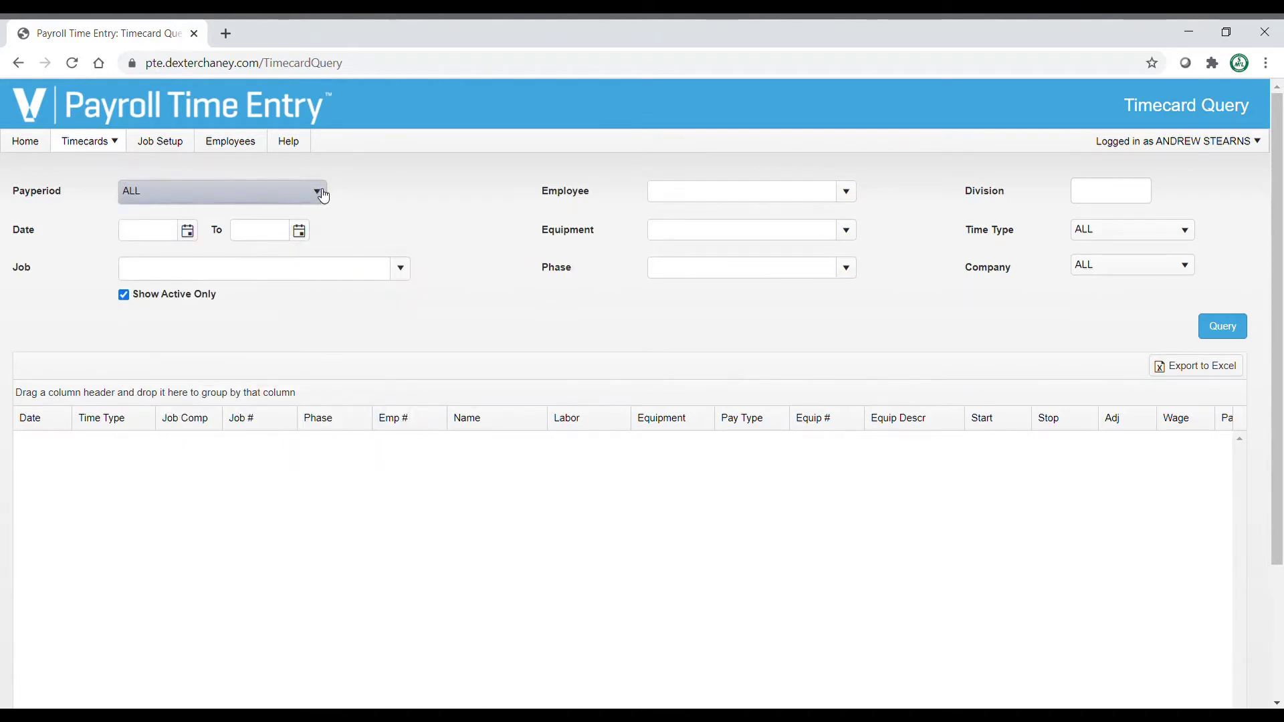
left_click(325, 195)
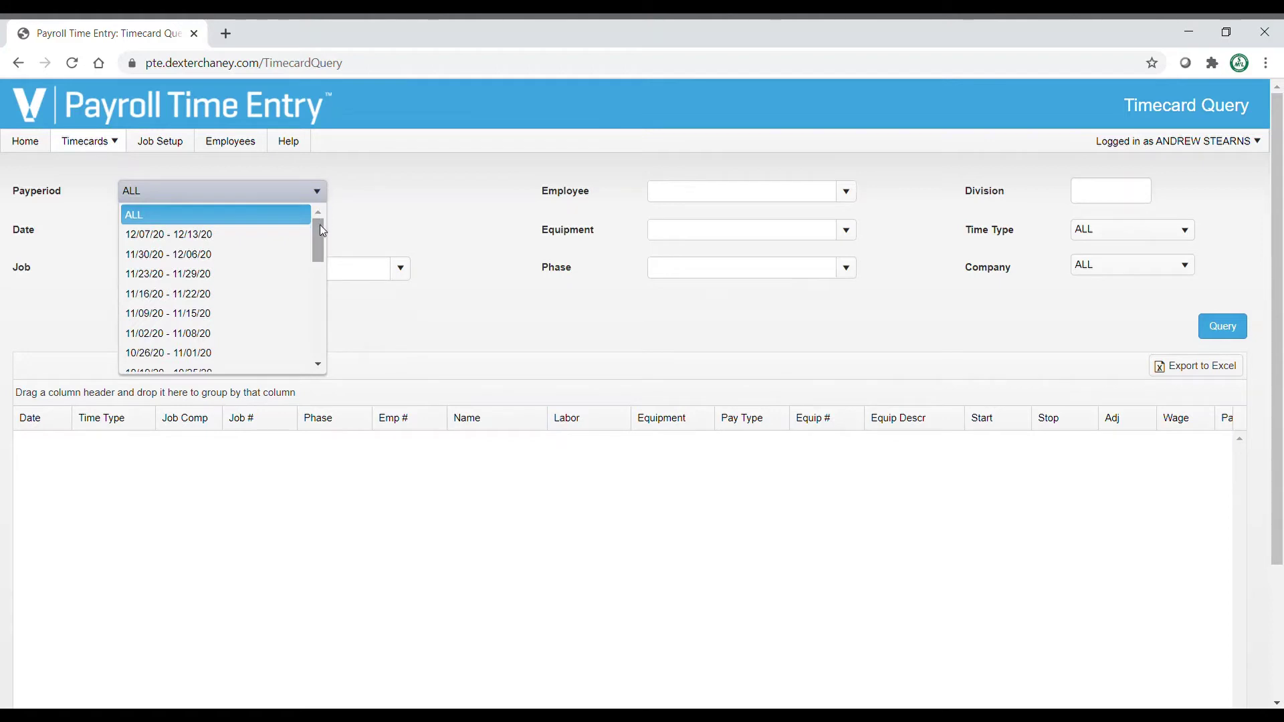
mouse_move(320, 228)
left_mouse_down()
mouse_move(319, 260)
mouse_move(315, 224)
left_mouse_up()
left_click(276, 226)
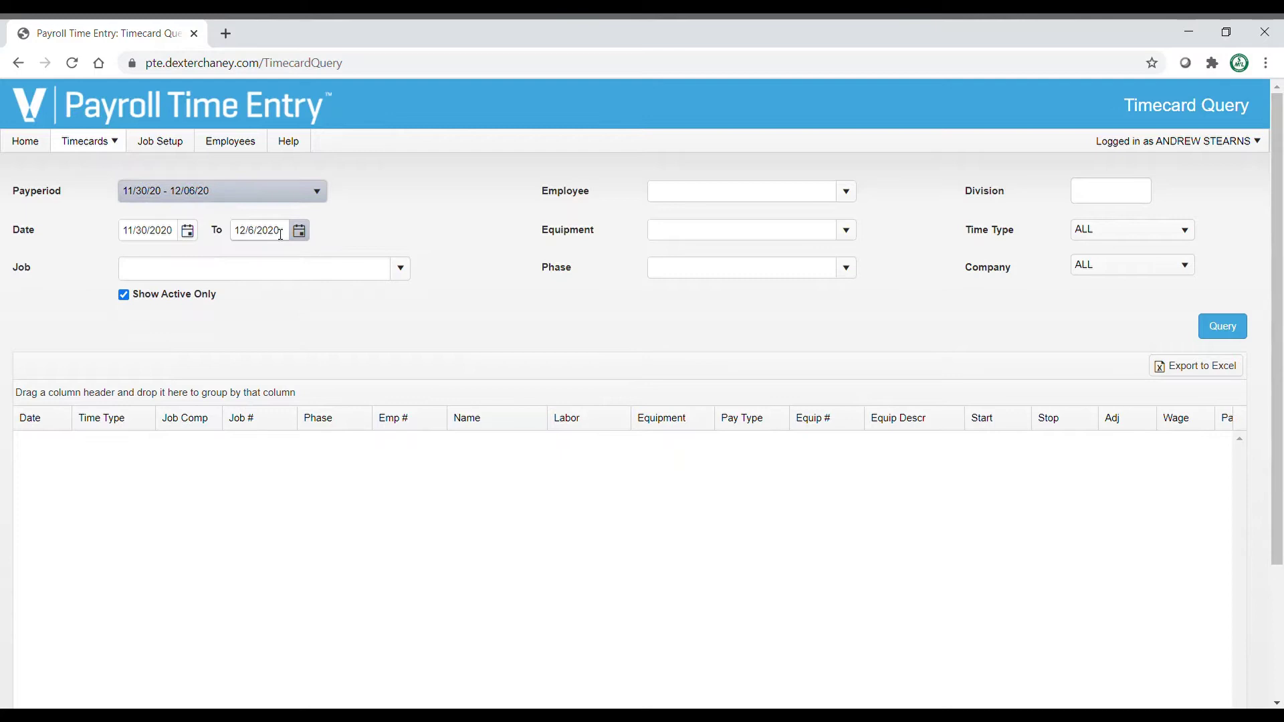
left_click(403, 271)
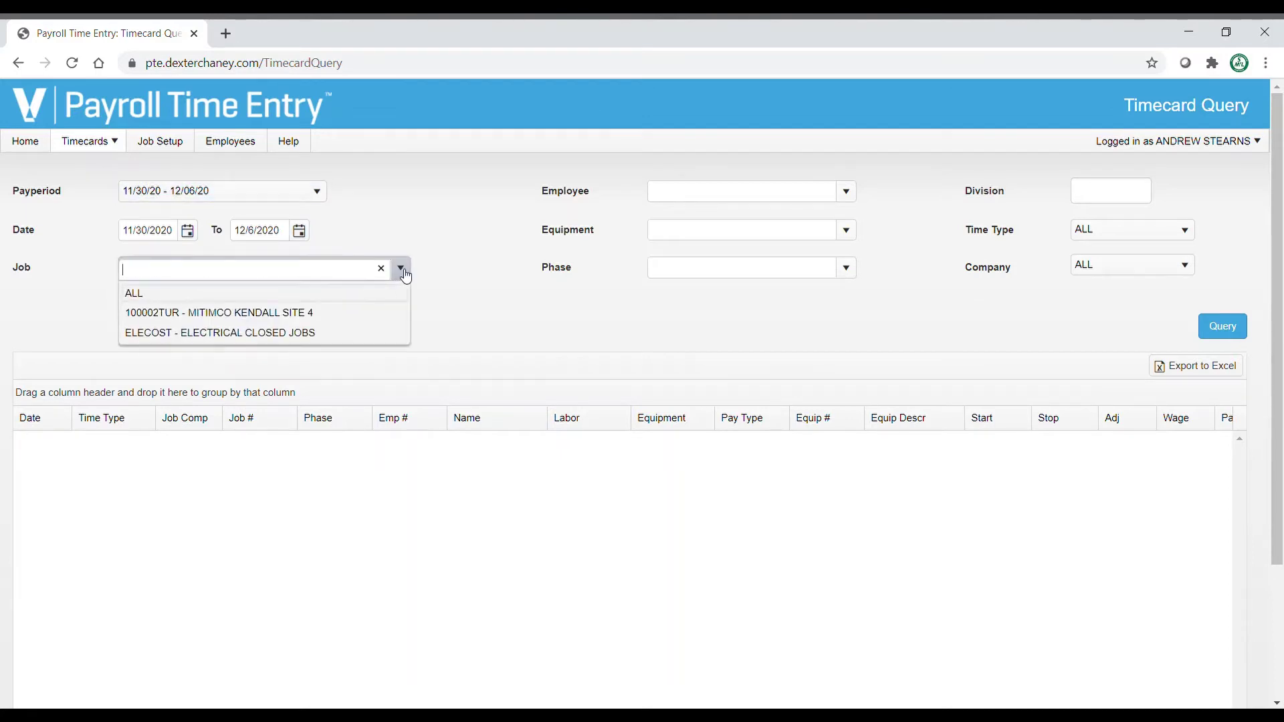
left_click(322, 312)
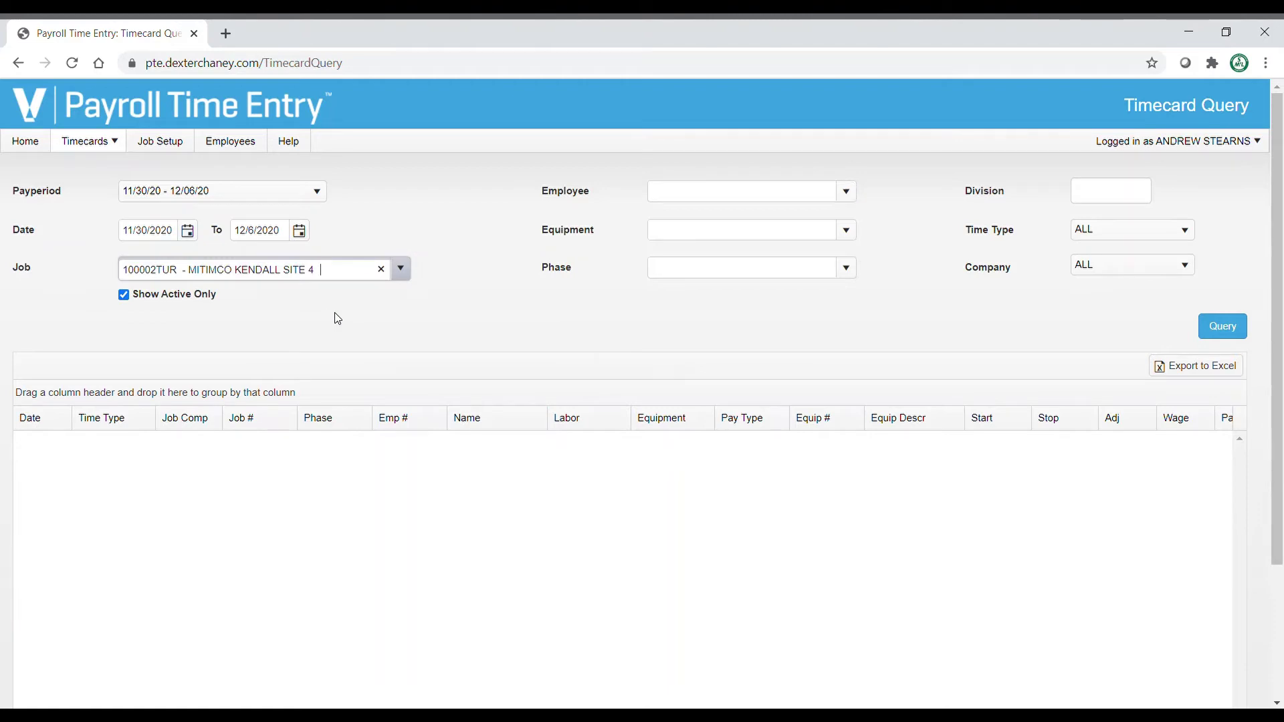
Step: Run the query and select the 06/17/20 phase 0000103 entry of 0.50 hours
left_click(1230, 334)
left_click(1225, 332)
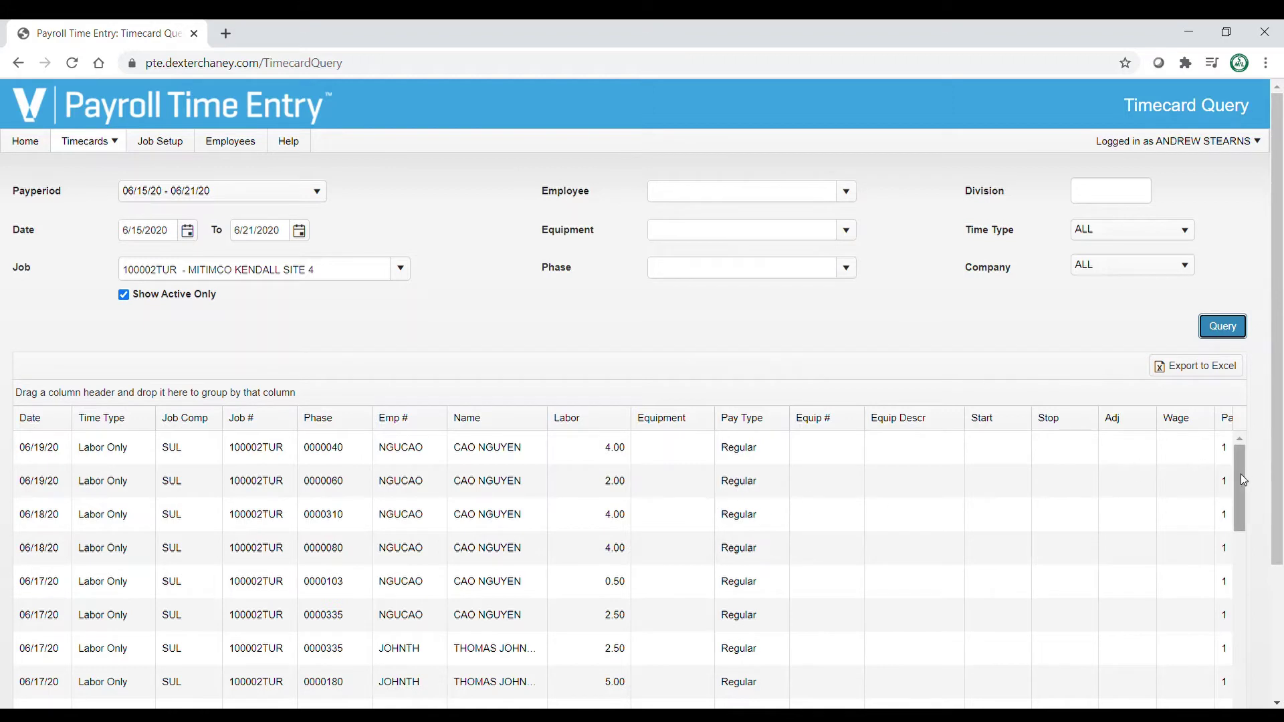
mouse_move(1241, 473)
left_mouse_down()
mouse_move(1241, 560)
mouse_move(1238, 494)
left_mouse_up()
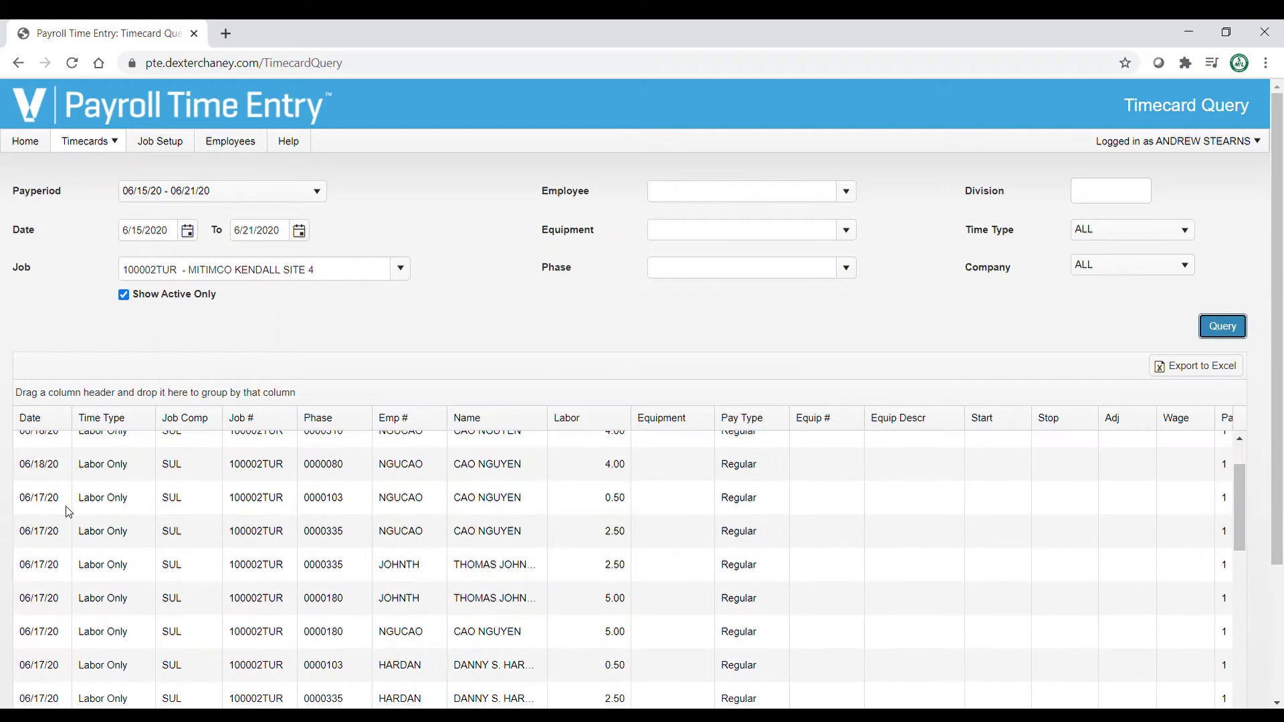
left_click(27, 501)
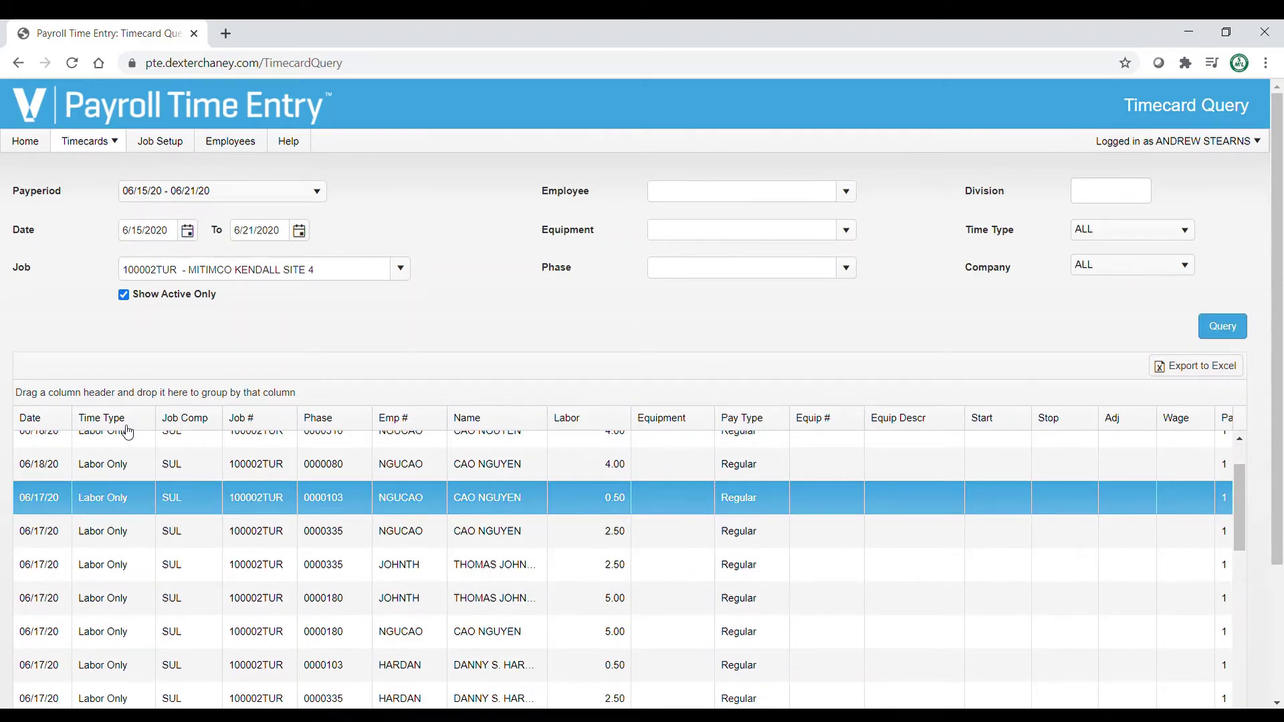
Step: Sort the results by Date, then by Name in reversed order
left_click(44, 425)
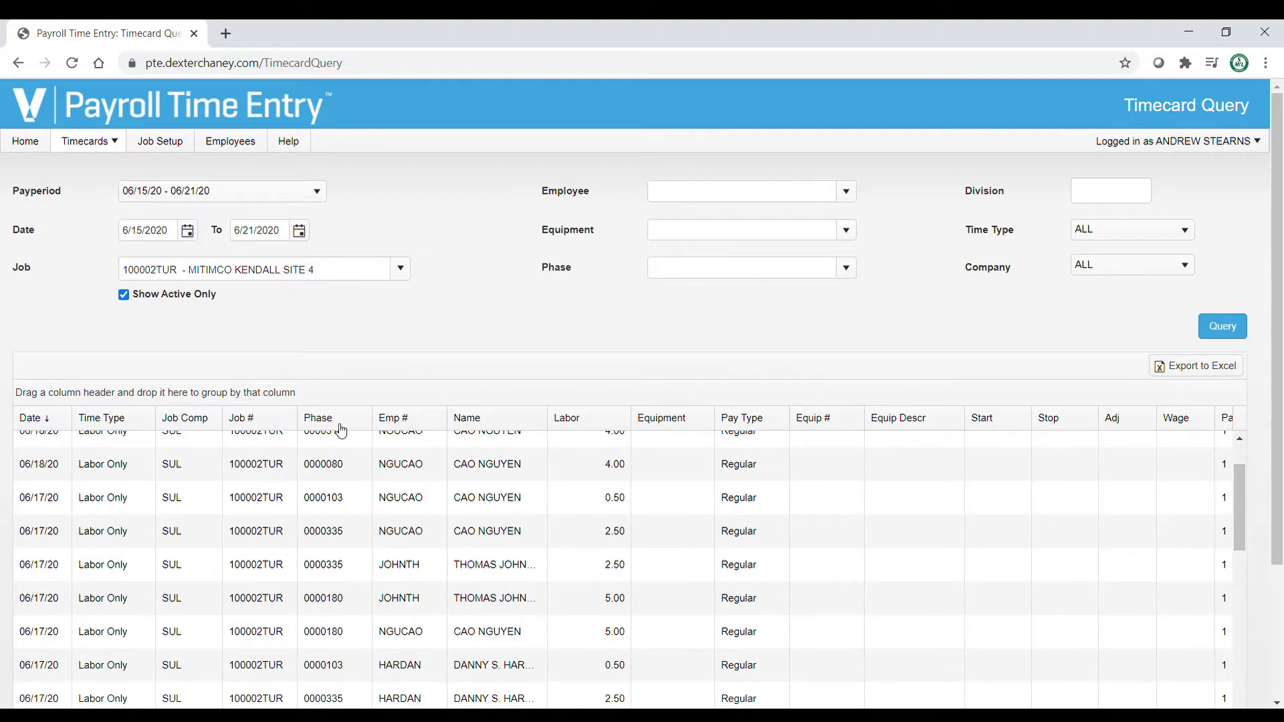
left_click(479, 421)
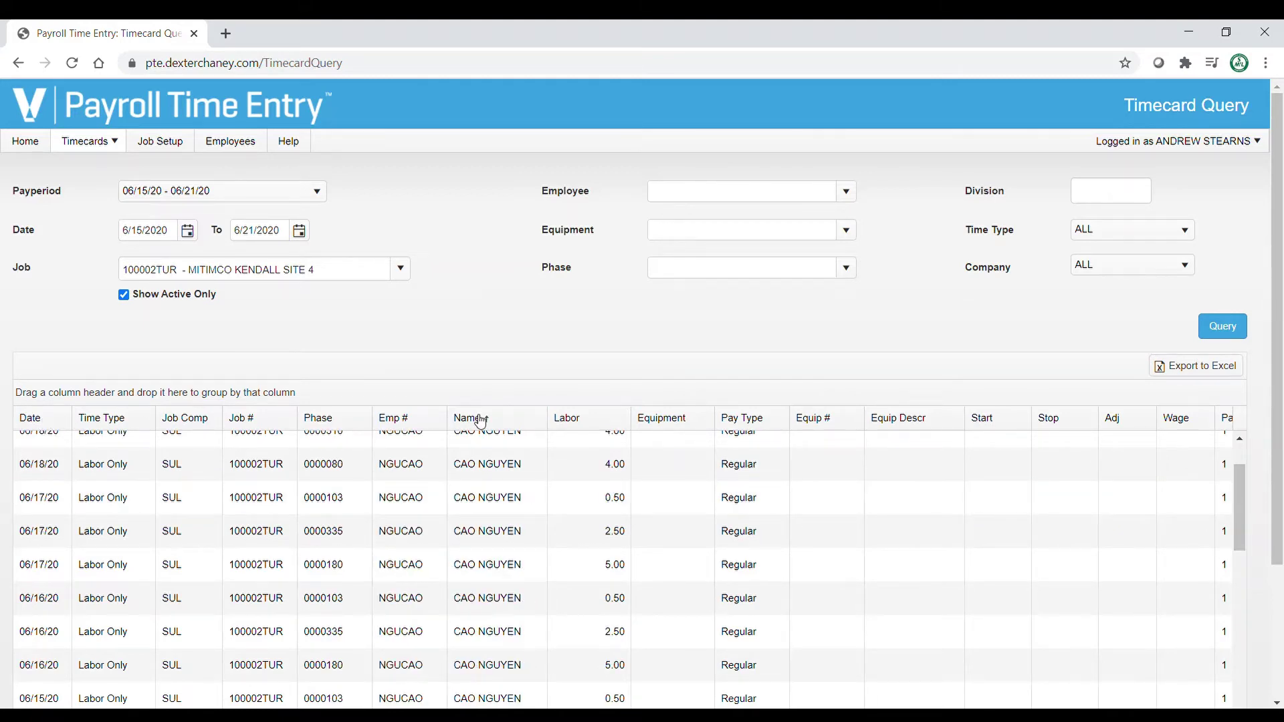
left_click(480, 421)
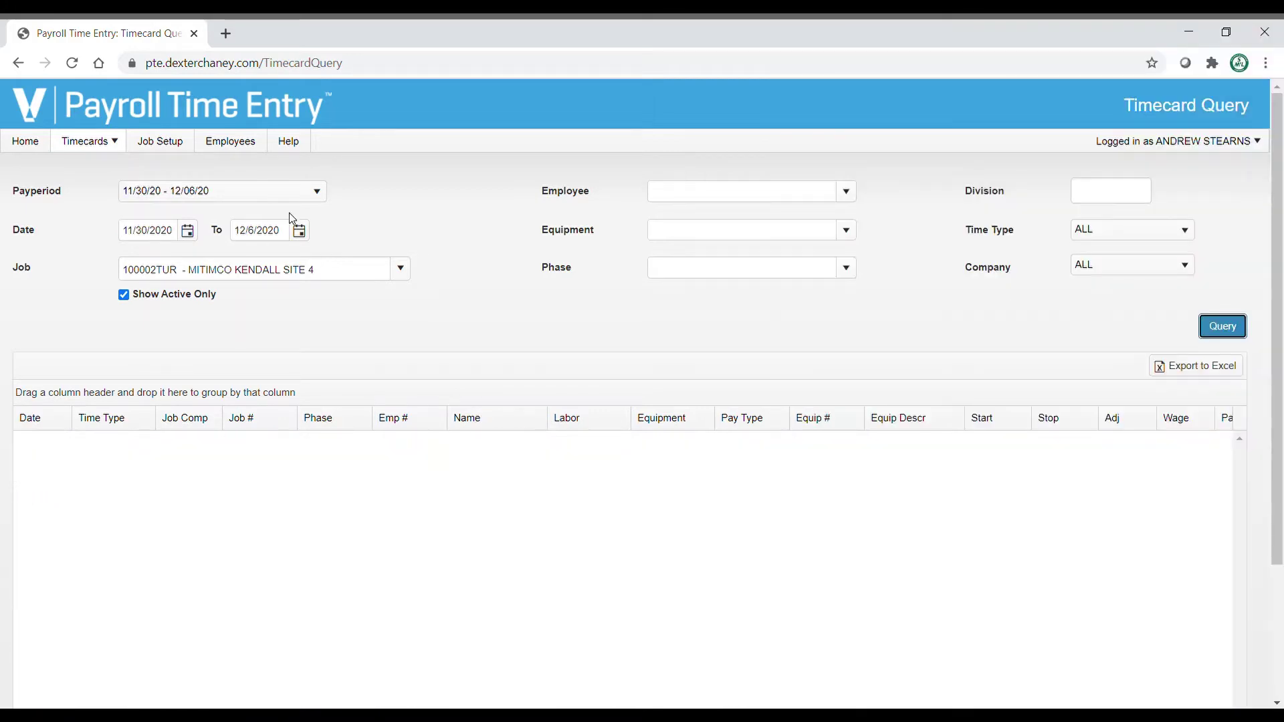
Step: Query View Payperiods for job 100002TUR to show five employees' 06/15/20 - 06/21/20 hours, totaling 137.00
left_click(127, 146)
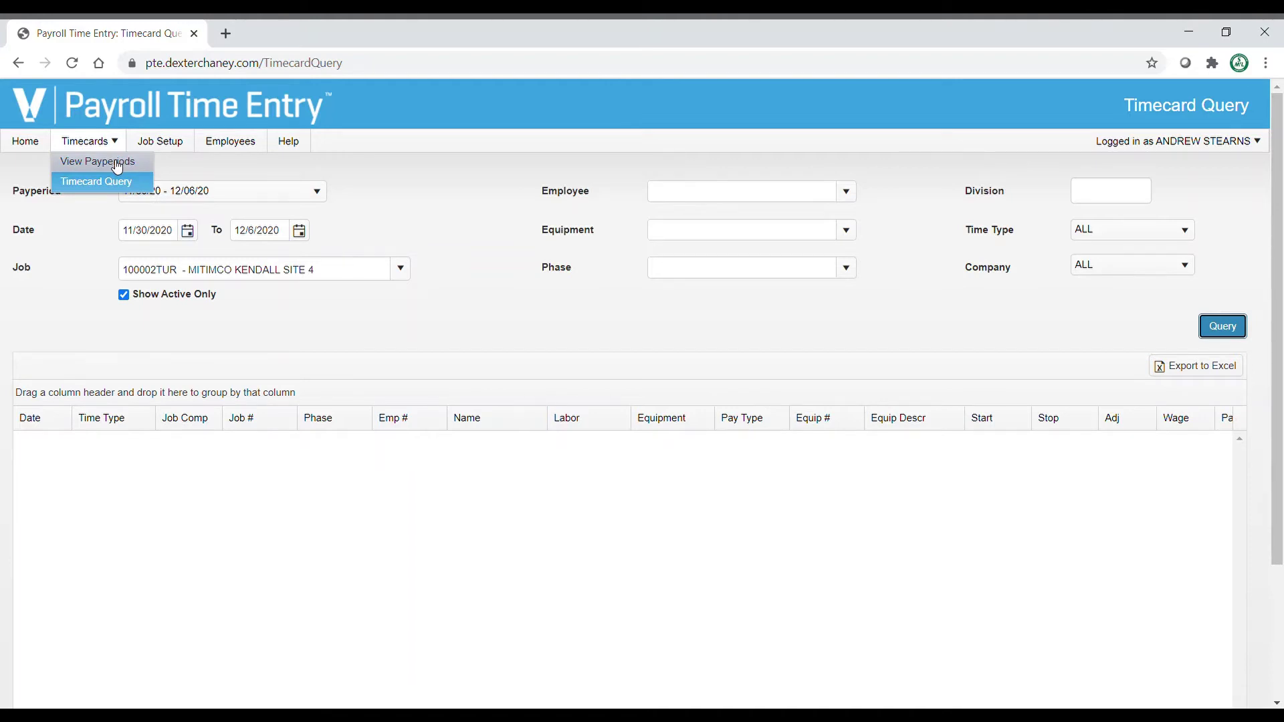
left_click(117, 163)
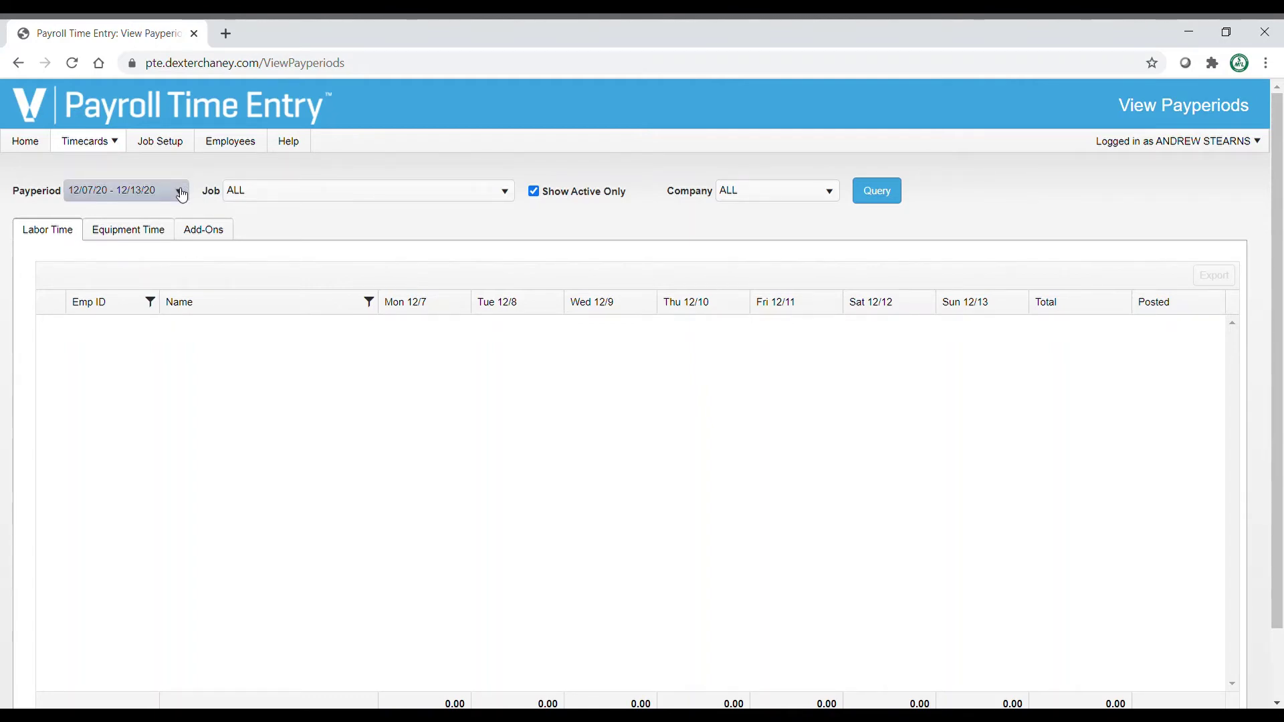
left_click(512, 197)
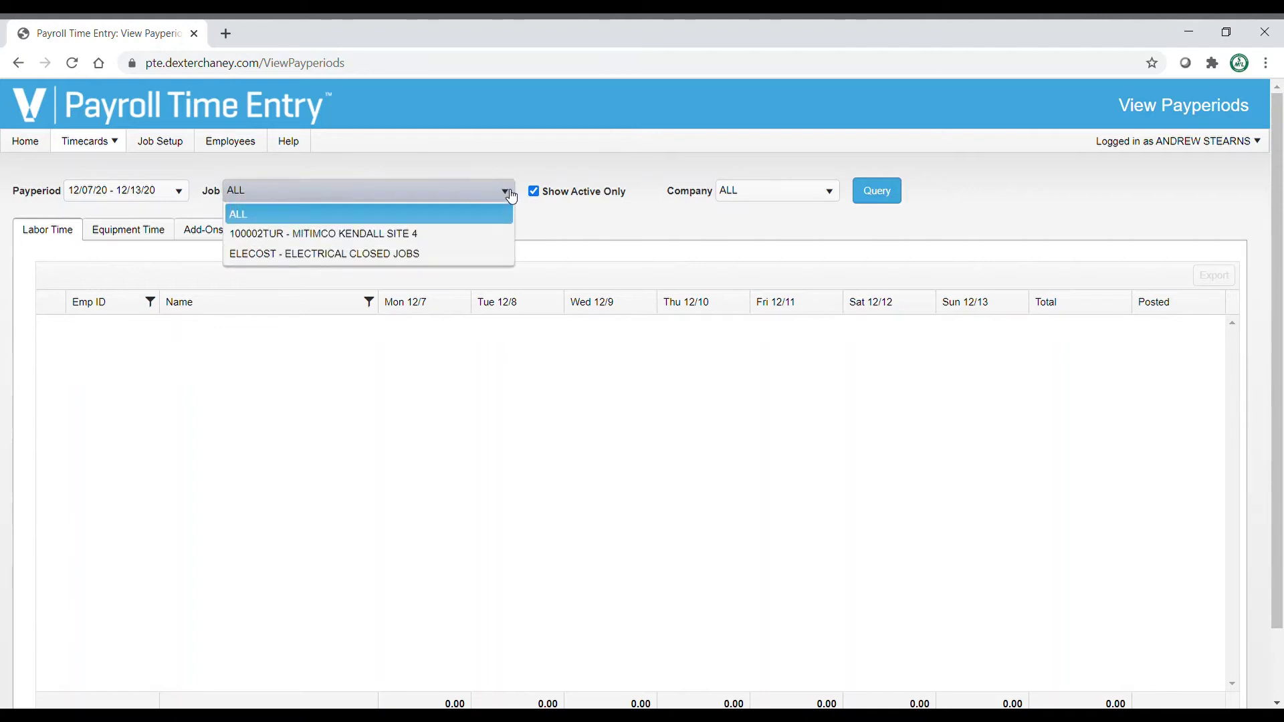
left_click(409, 235)
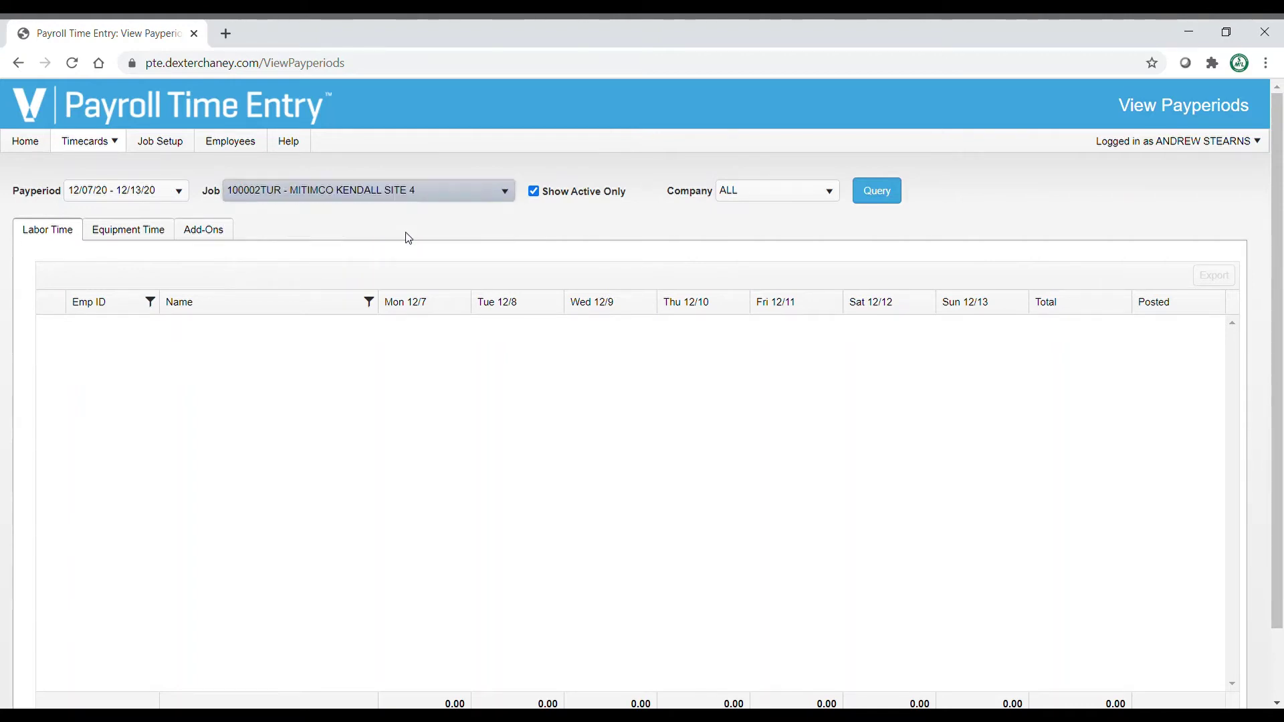
left_click(878, 200)
left_click(878, 199)
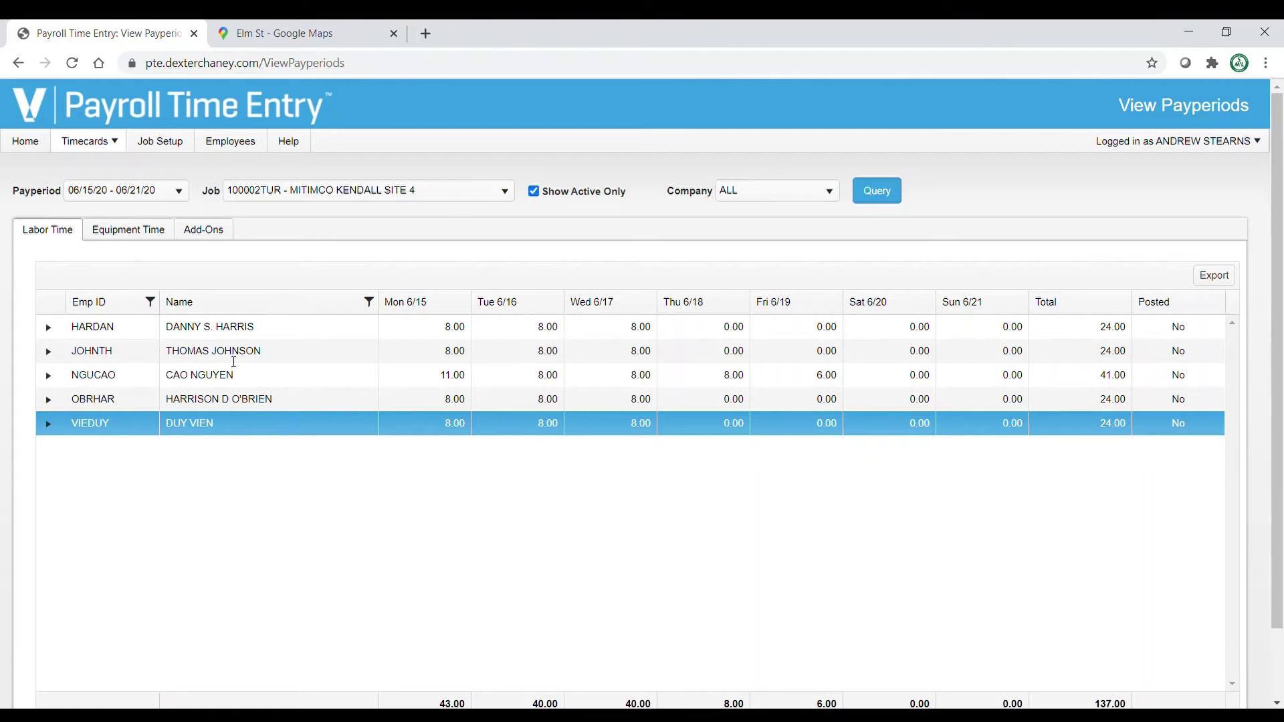
Step: Expand VIEDUY's entries, select the 06/17/20 3.50-hour entry, and cancel its deletion
left_click(49, 424)
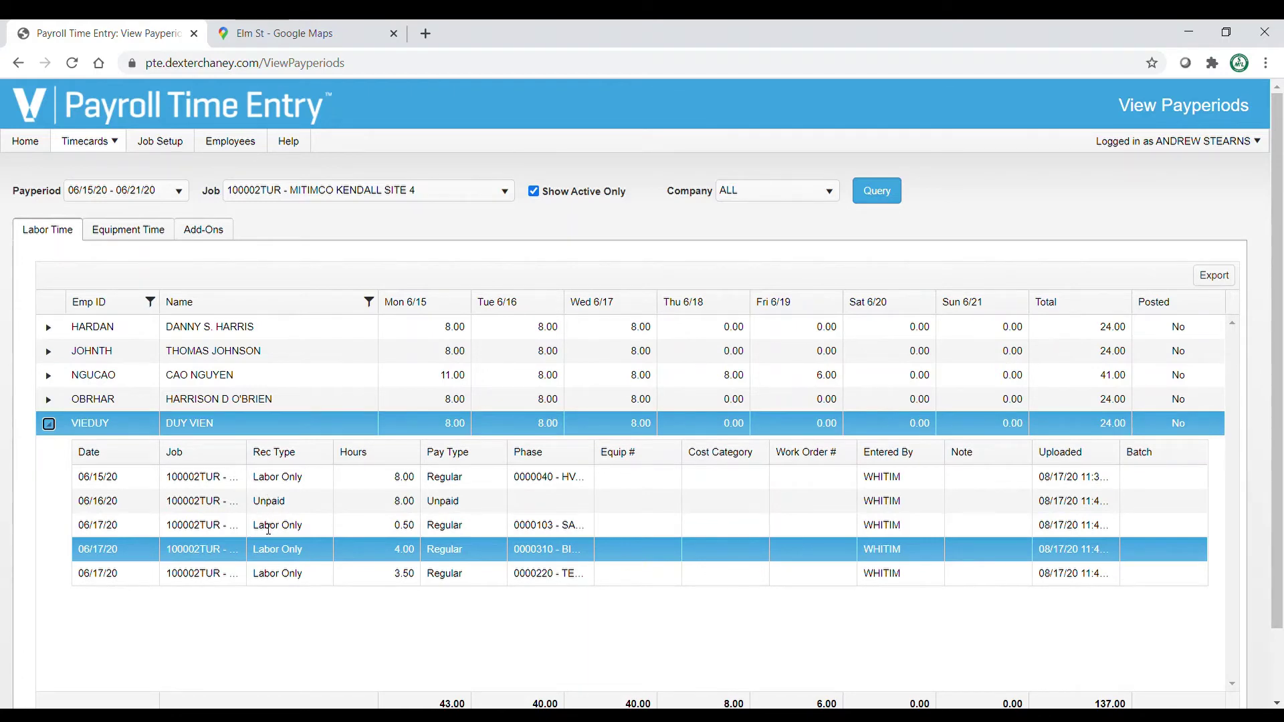
scroll(268, 532, "down", 2)
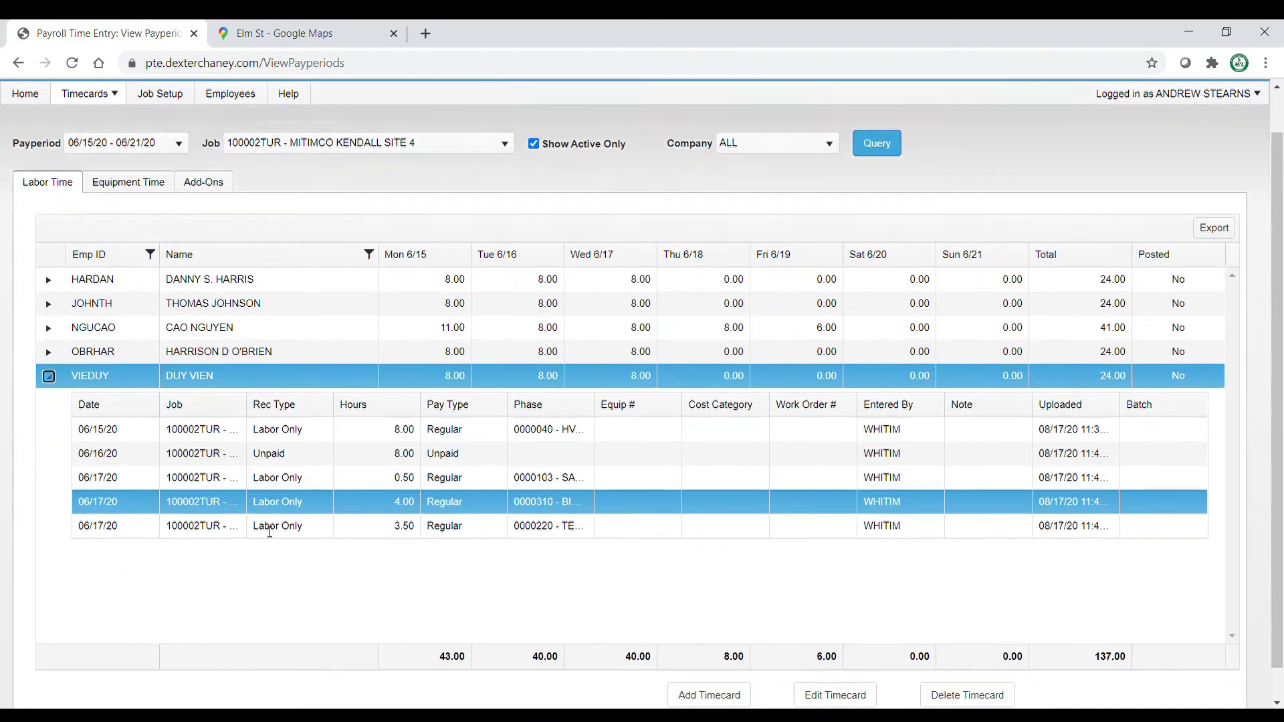
left_click(278, 496)
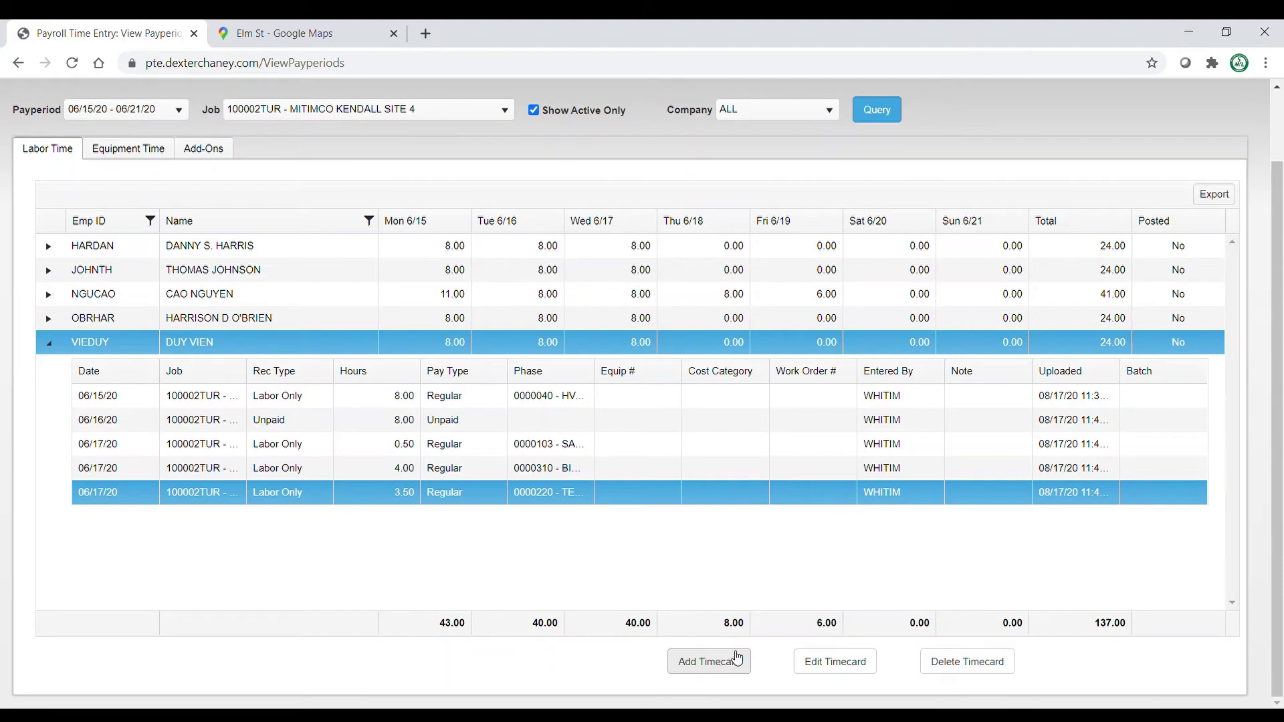
left_click(967, 667)
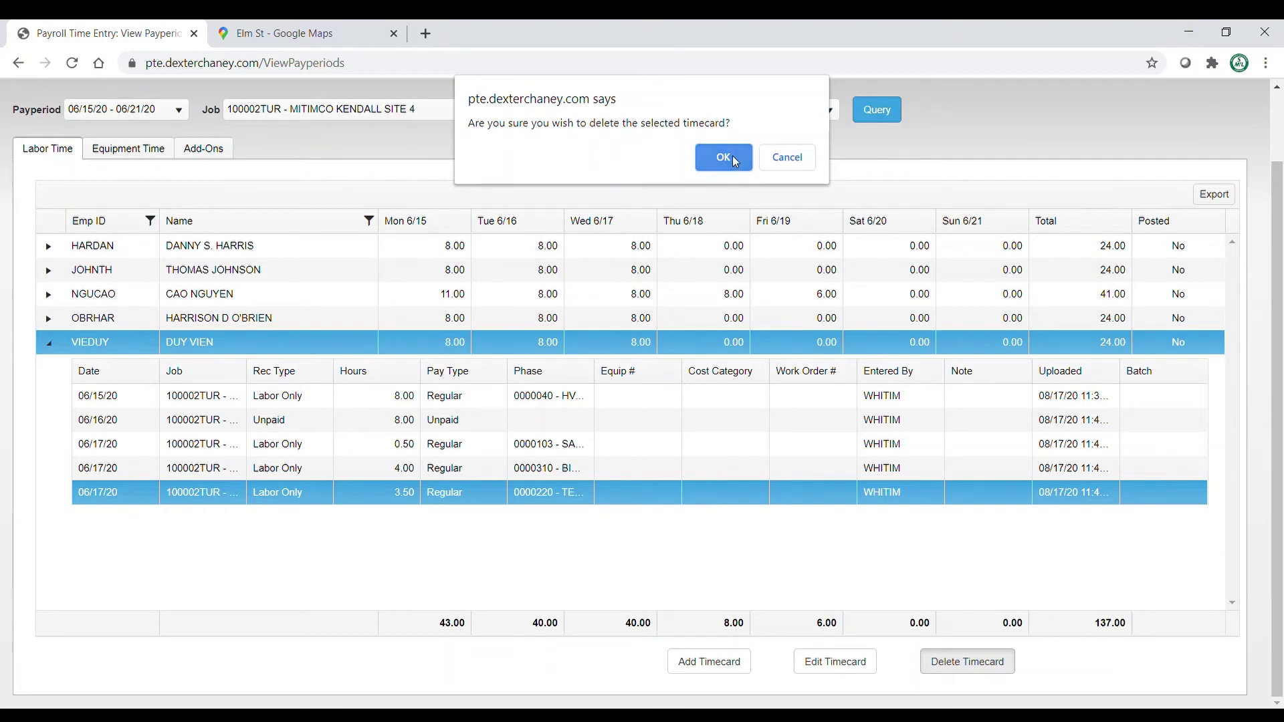
left_click(782, 163)
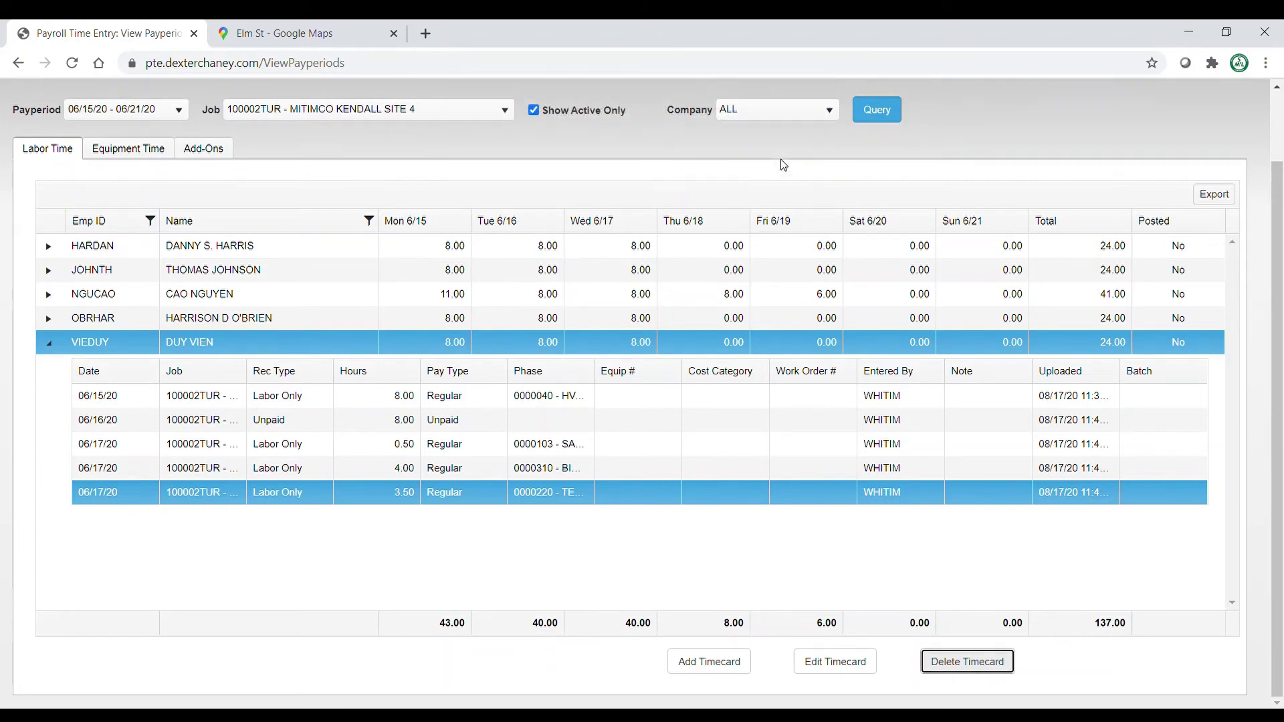
Step: Edit the 06/17/20 timecard from 3.50 to 3.00 hours, set phase 0000210 L D/F/B ROUGH - LVL 02, and save
left_click(826, 664)
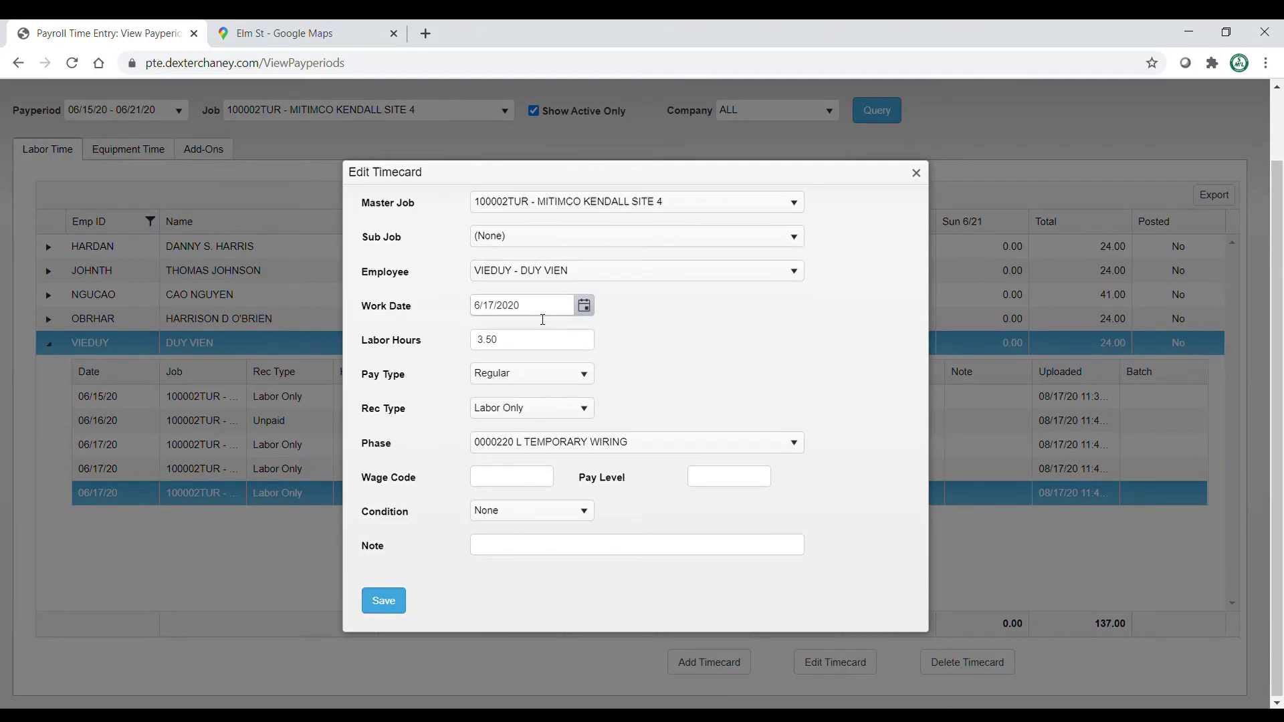
left_click_drag(498, 340, 475, 340)
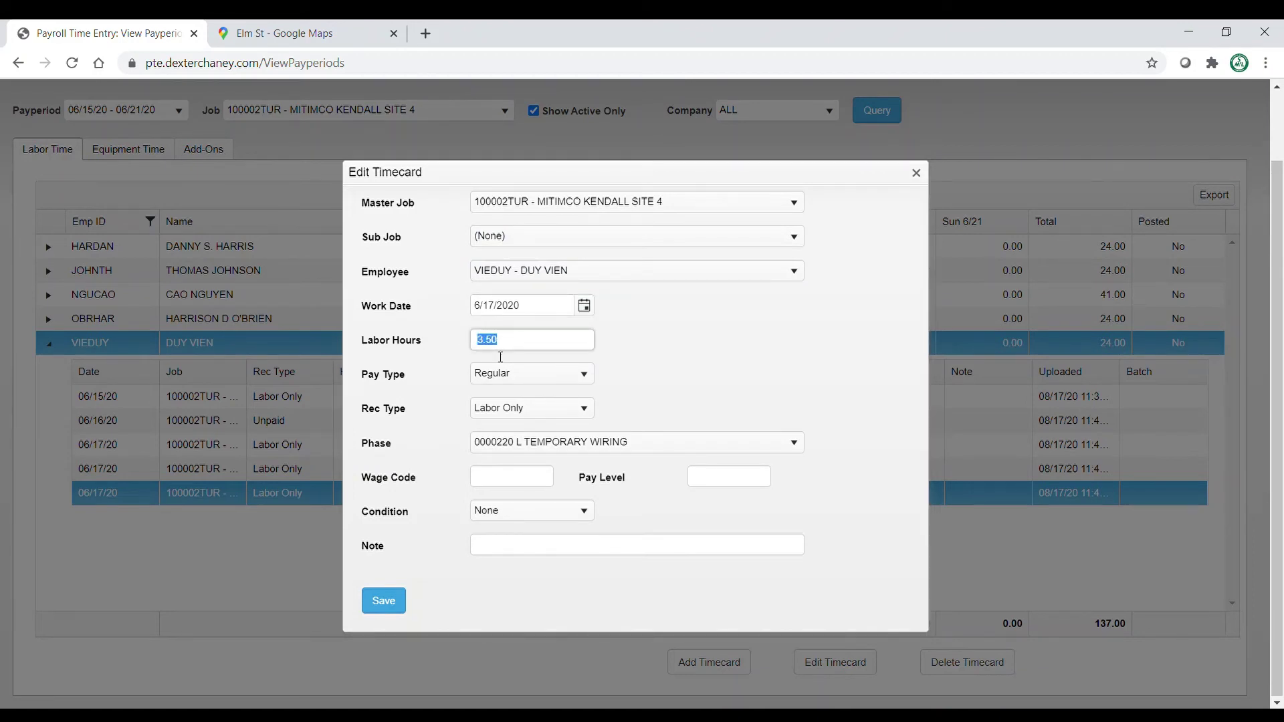
type("8")
key("Return")
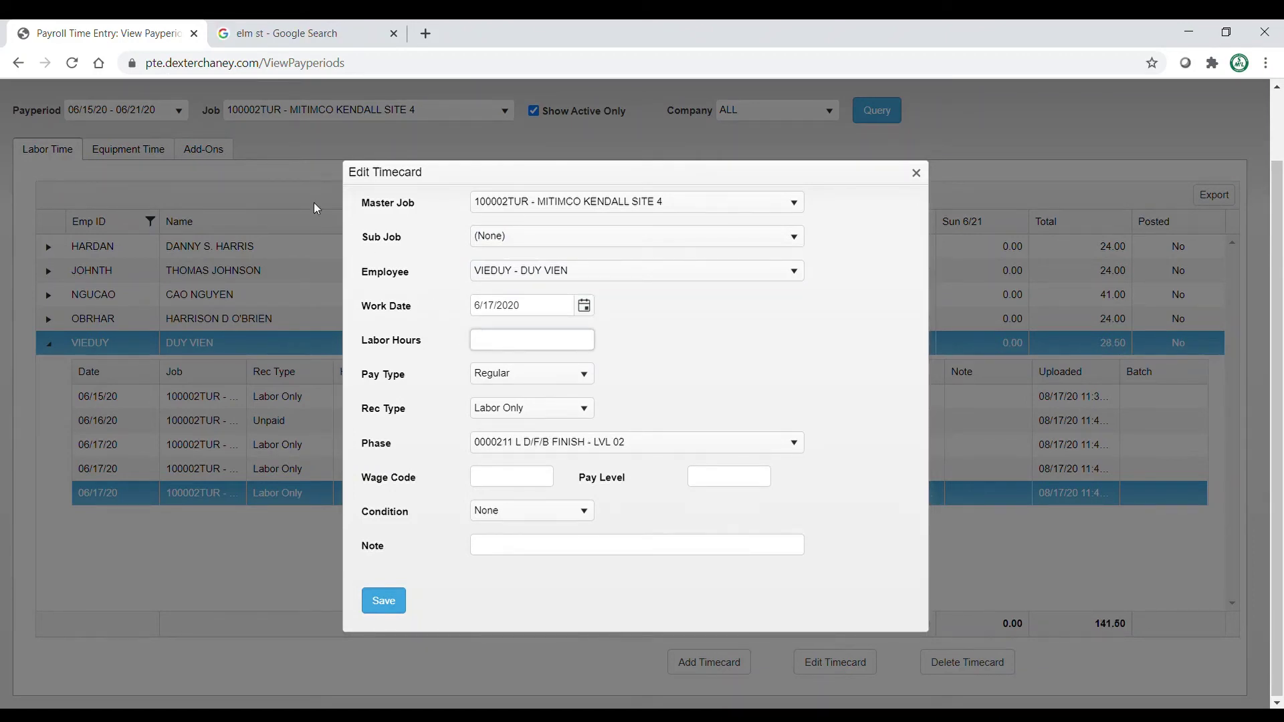
left_click(541, 331)
type("3.00")
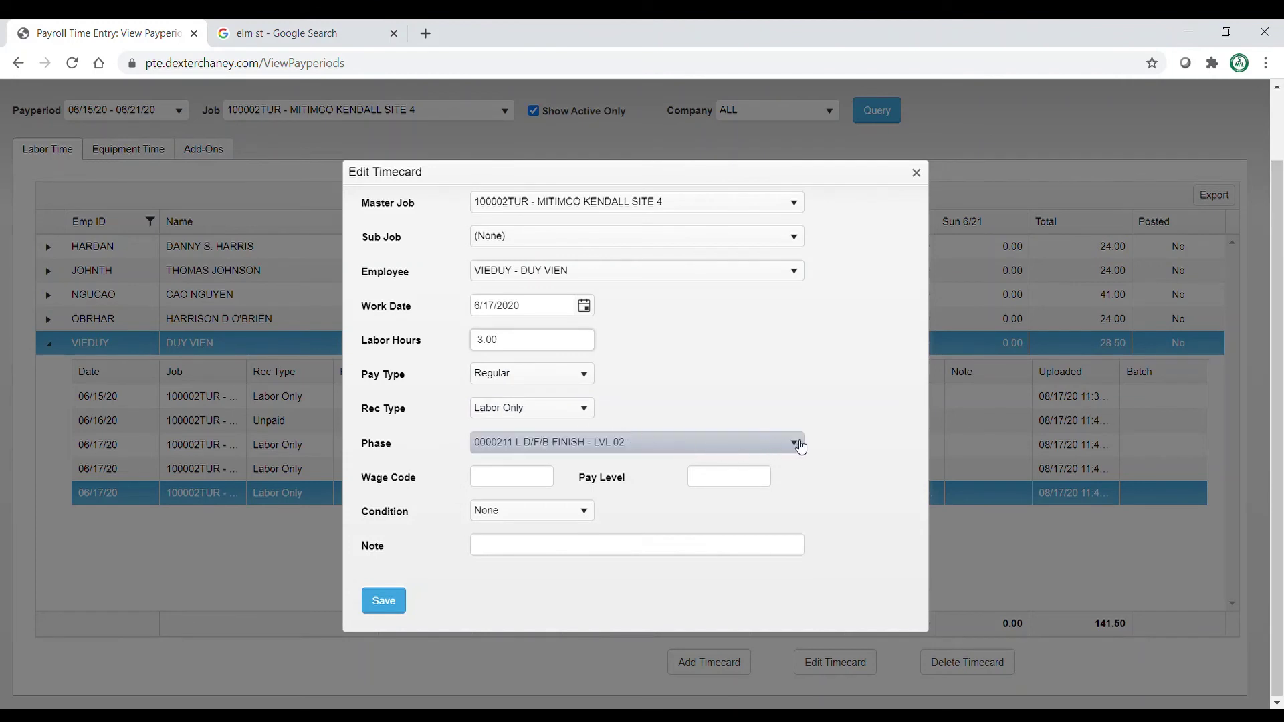
left_click(798, 445)
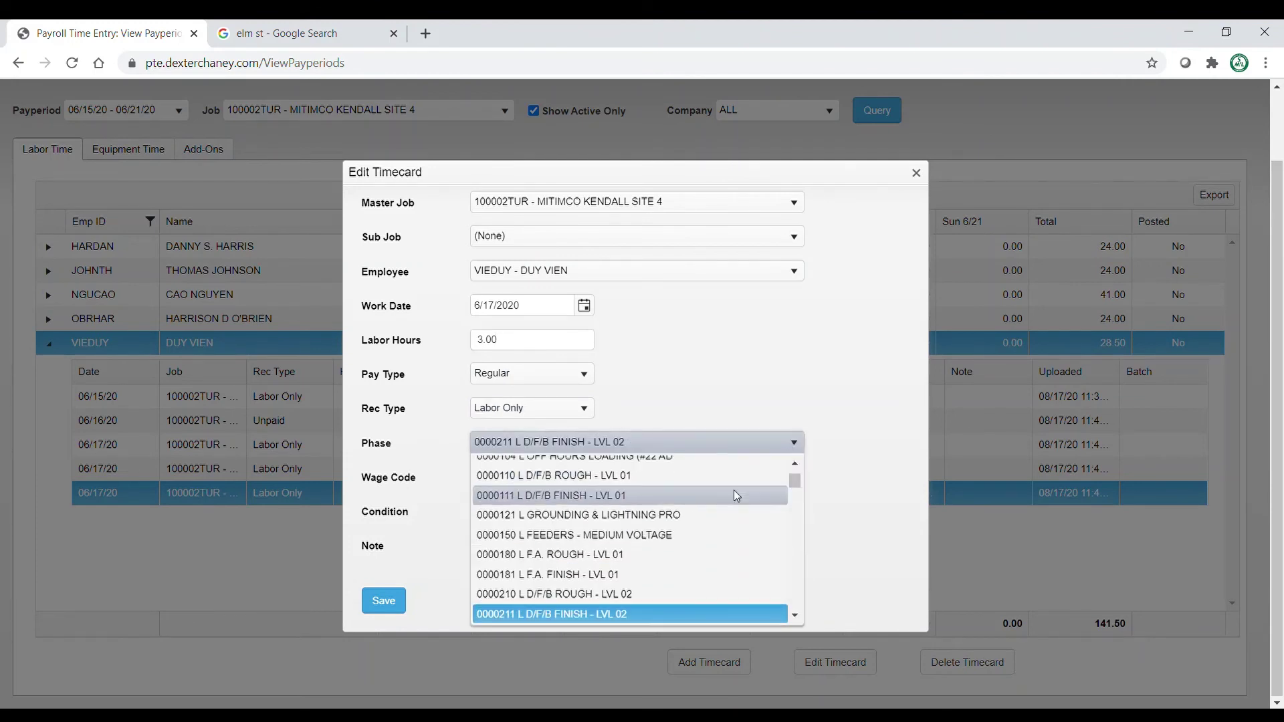
left_click(629, 594)
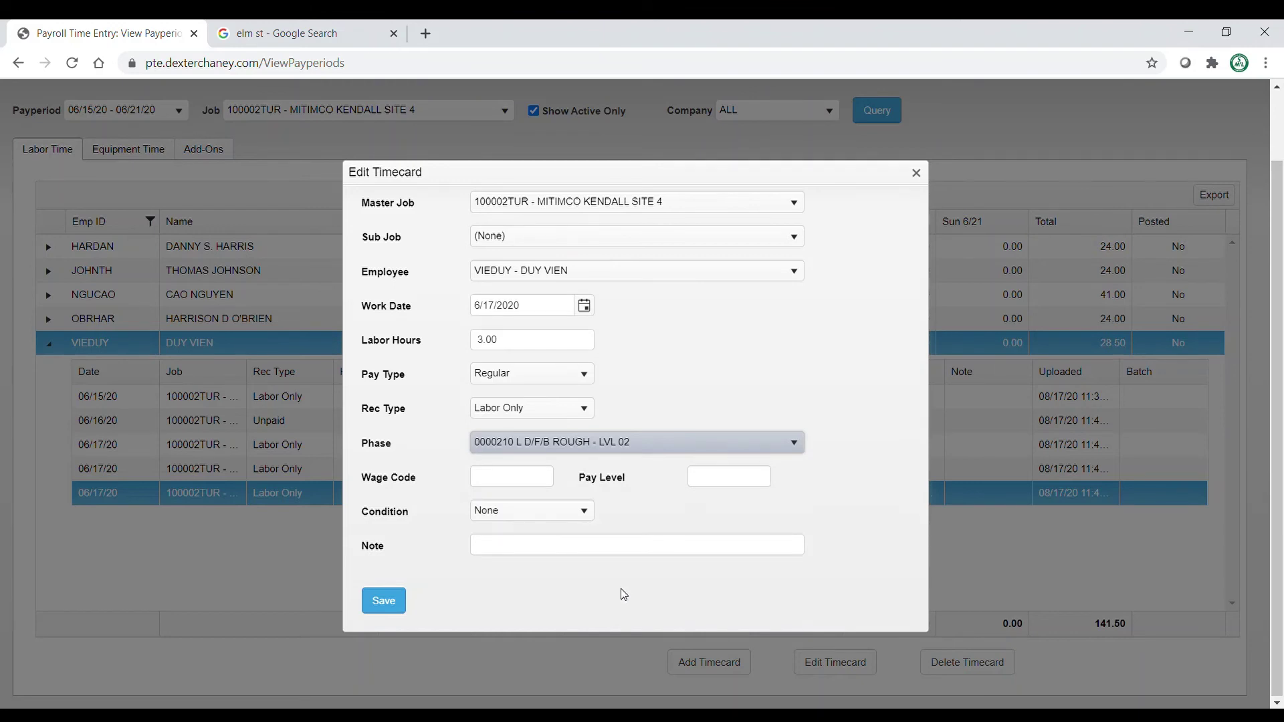
left_click(384, 602)
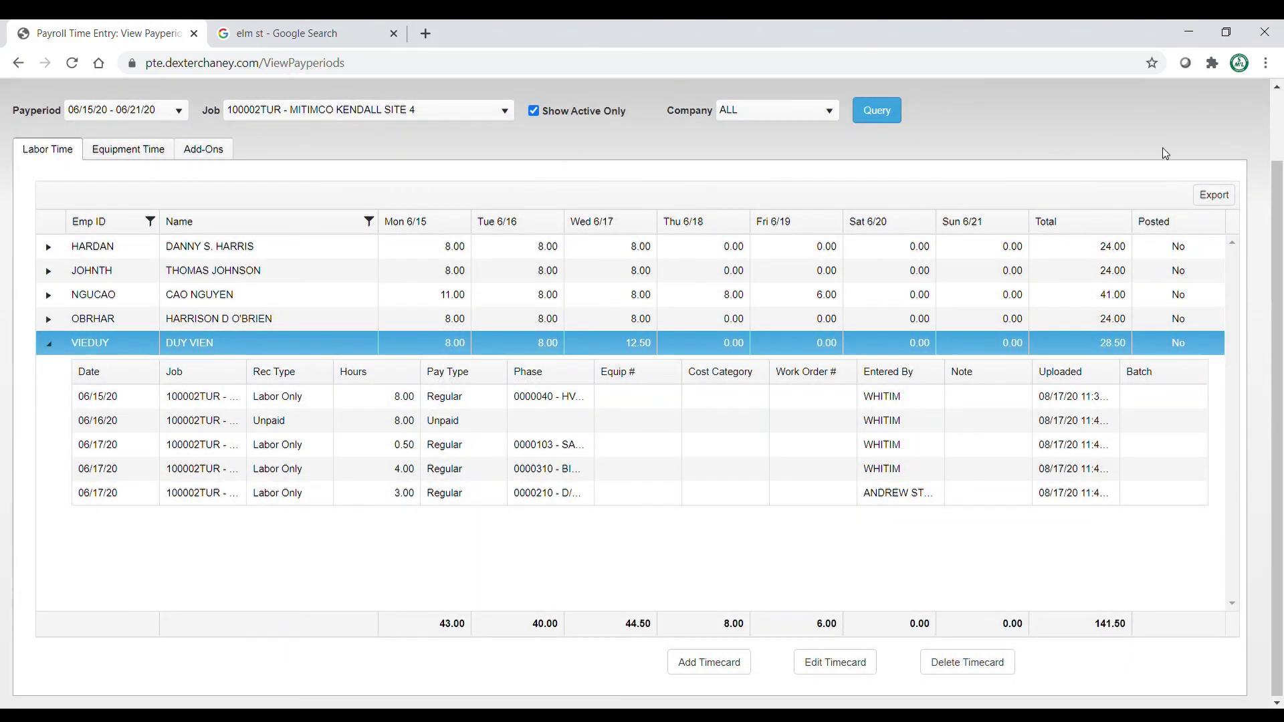
Step: Select the edited 06/17/20 entry showing 8.00 hours on phase 0000211 to review it
left_click(299, 495)
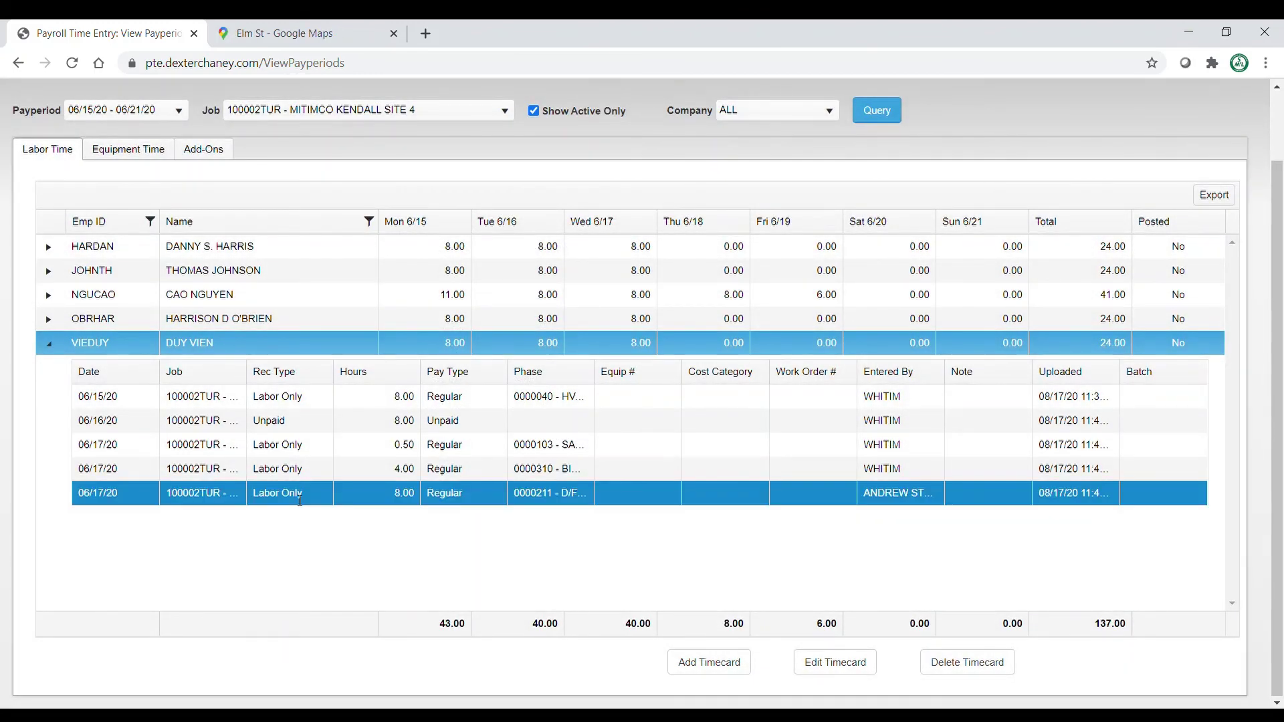